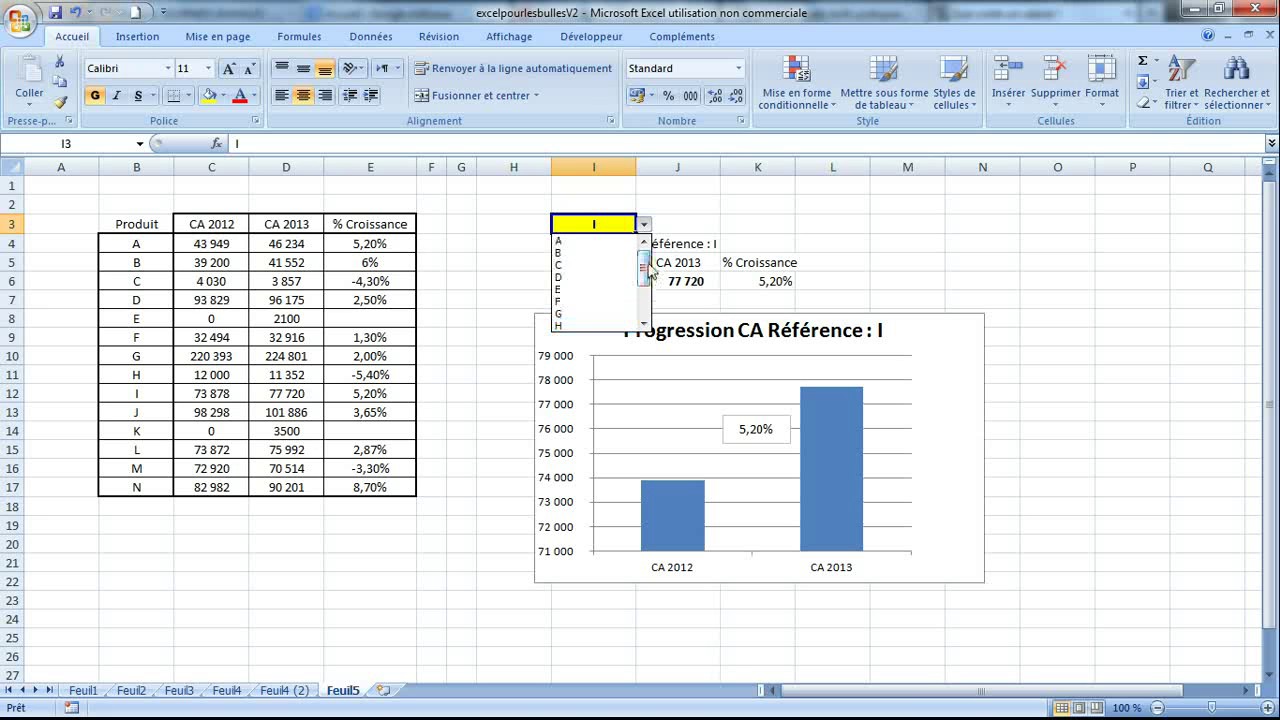
- Check how the summary and chart react to products C, F, H and L chosen in the I3 selector
click(604, 265)
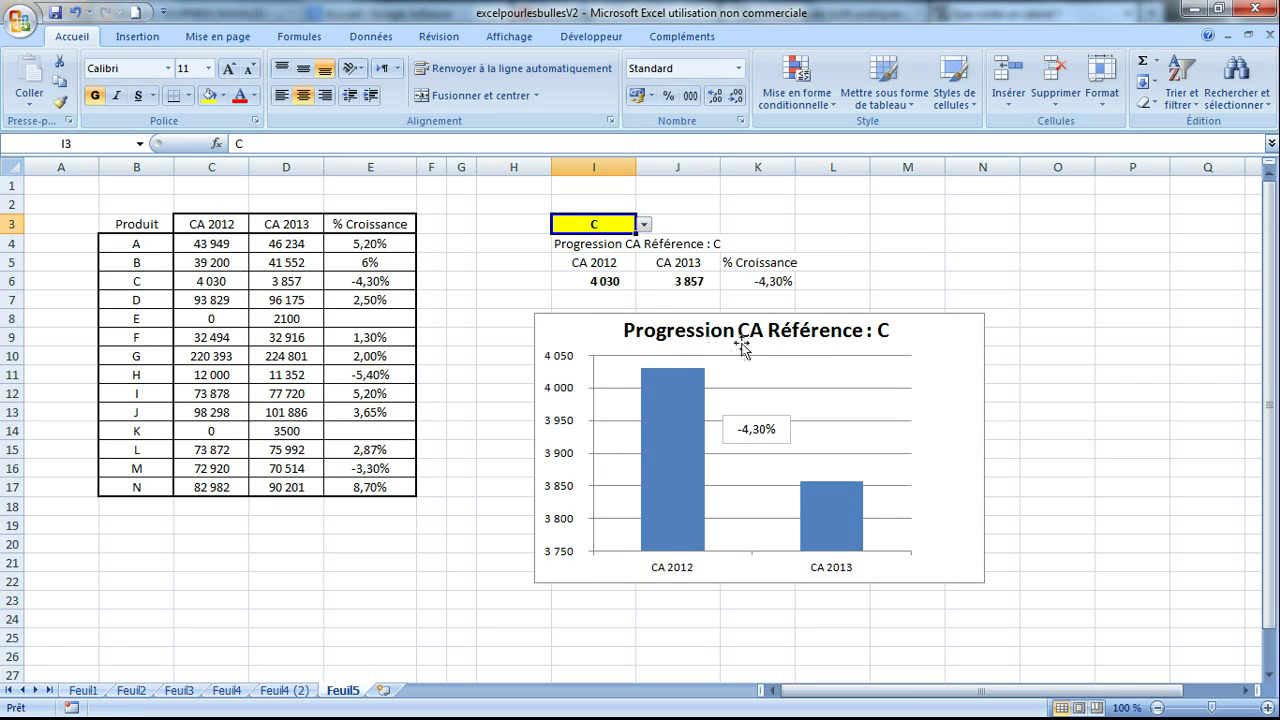
click(644, 225)
click(617, 290)
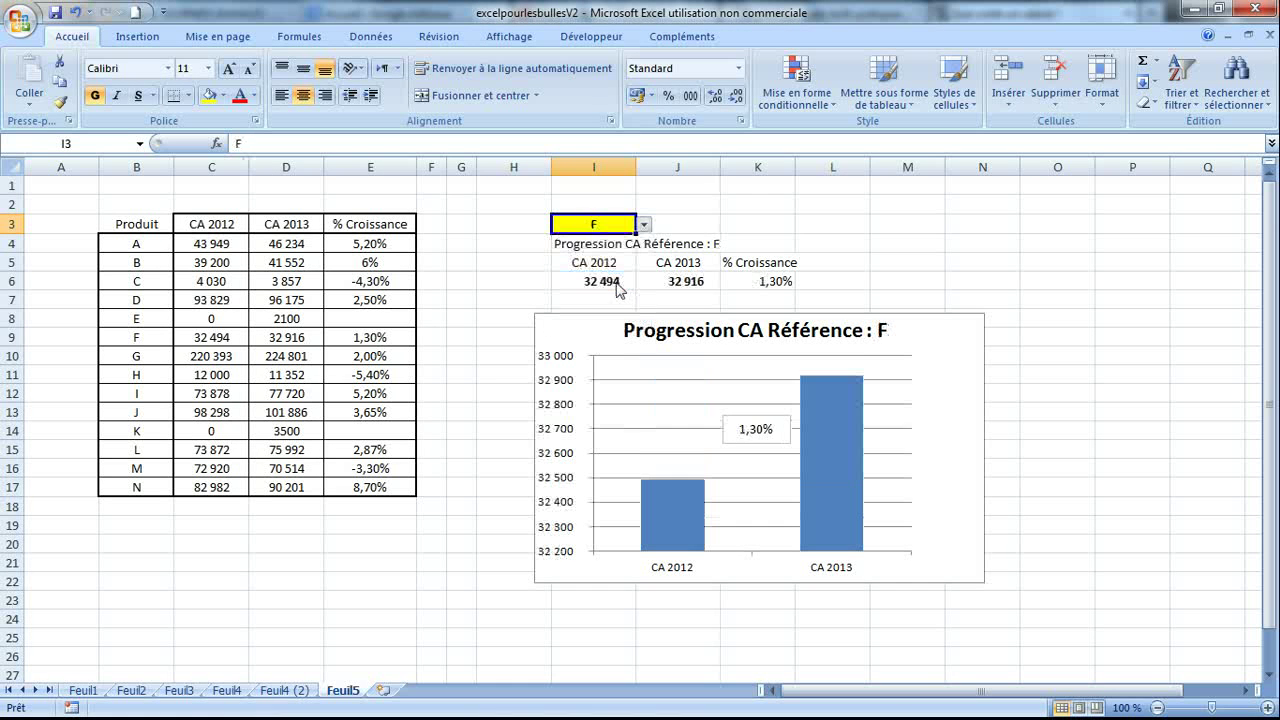
click(767, 417)
drag(765, 417, 760, 417)
click(644, 225)
click(605, 289)
click(630, 222)
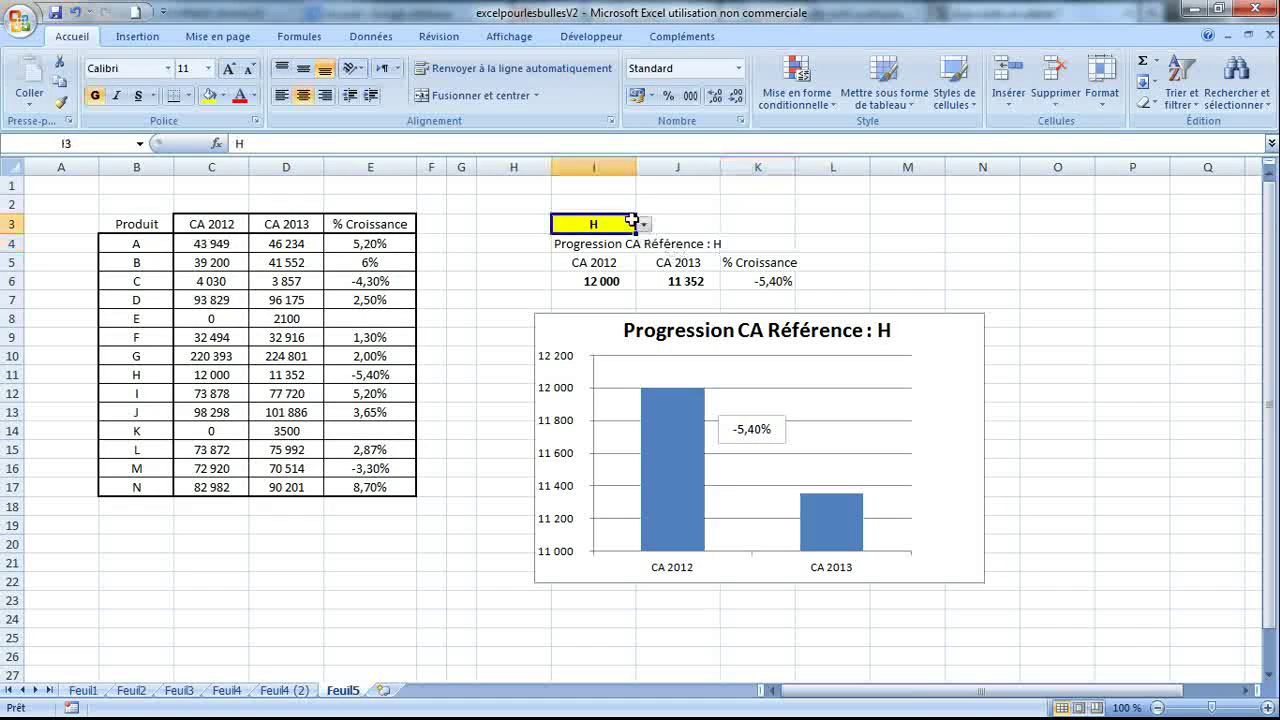
click(644, 225)
click(612, 290)
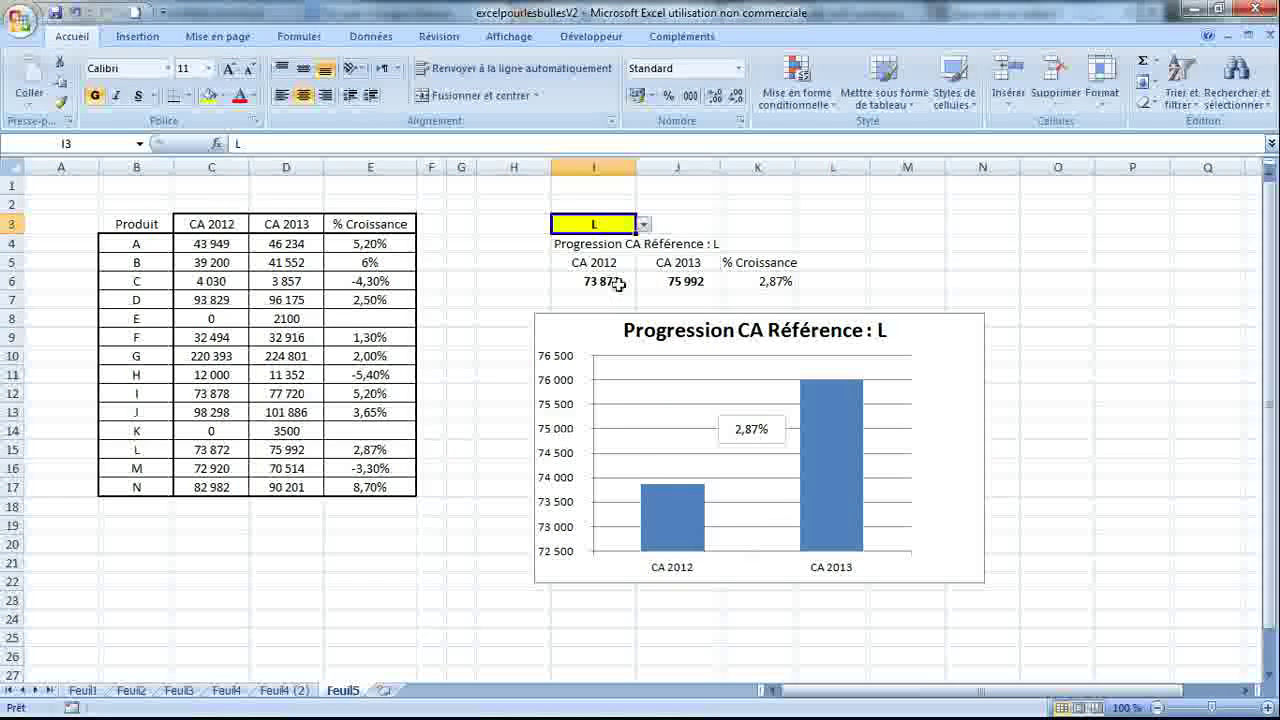
- Delete columns G through P, which contain the product selector, summary table and chart
drag(470, 160, 1020, 167)
right_click(1020, 167)
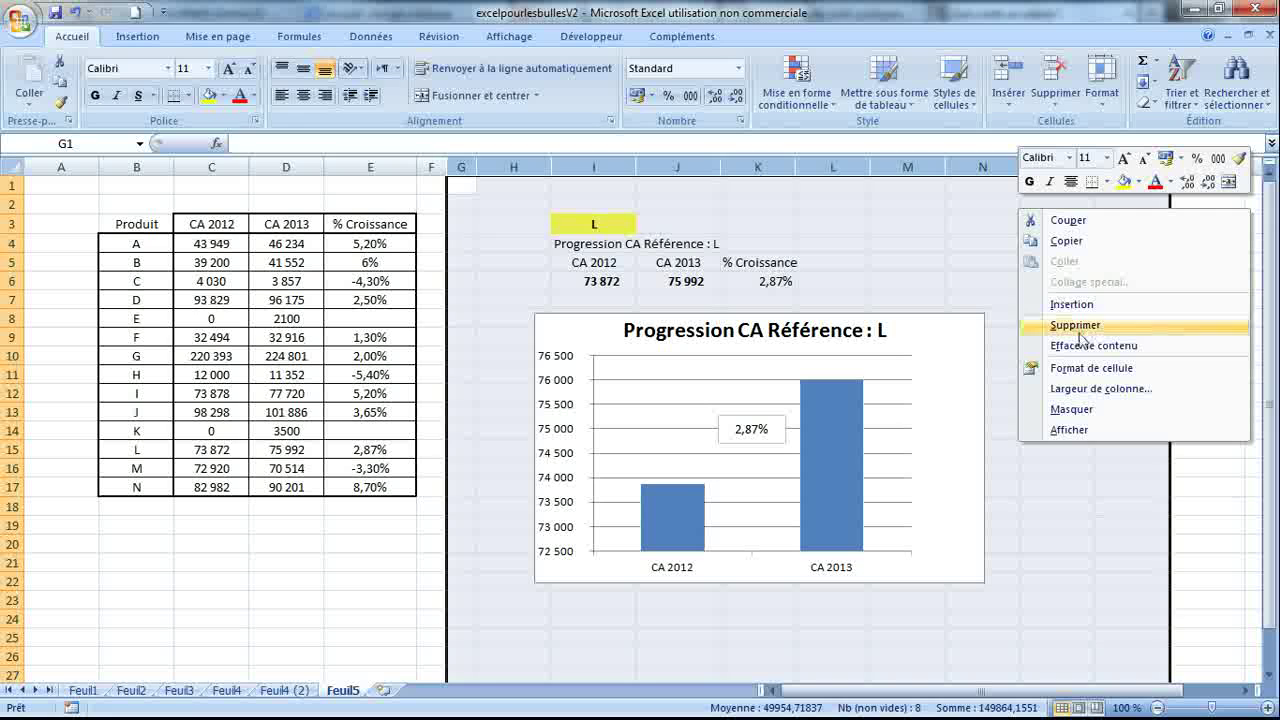
click(1075, 328)
click(584, 279)
- Fill cell H2 with light orange and widen column H slightly
click(600, 207)
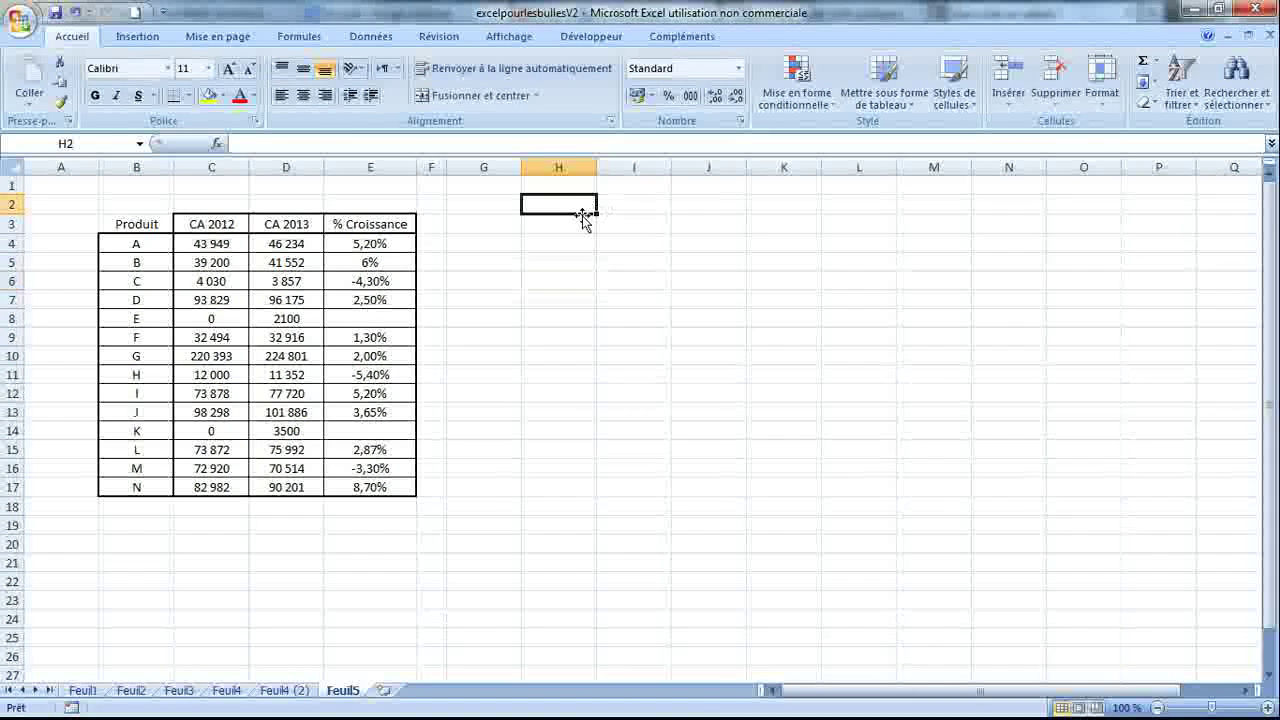
click(224, 97)
click(351, 153)
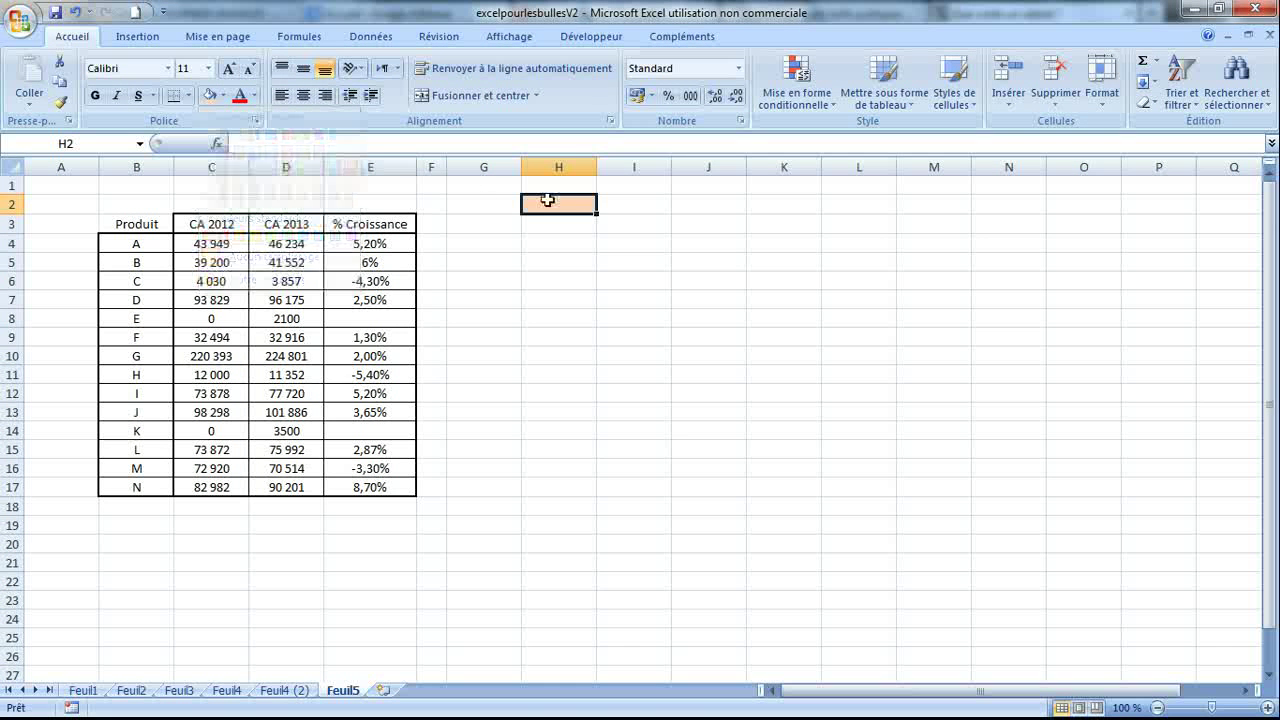
drag(597, 167, 630, 167)
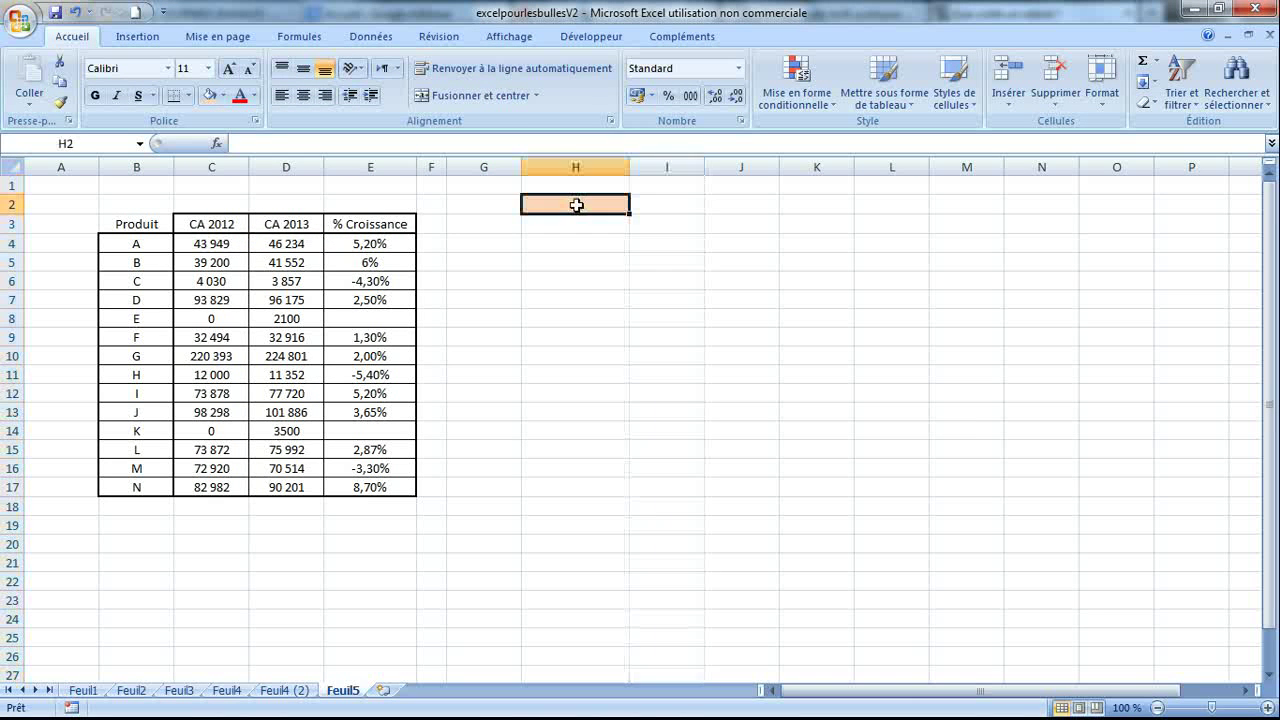
- Add data validation to cell H2 that allows a list sourced from the product names in =$B$4:$B$17
click(364, 38)
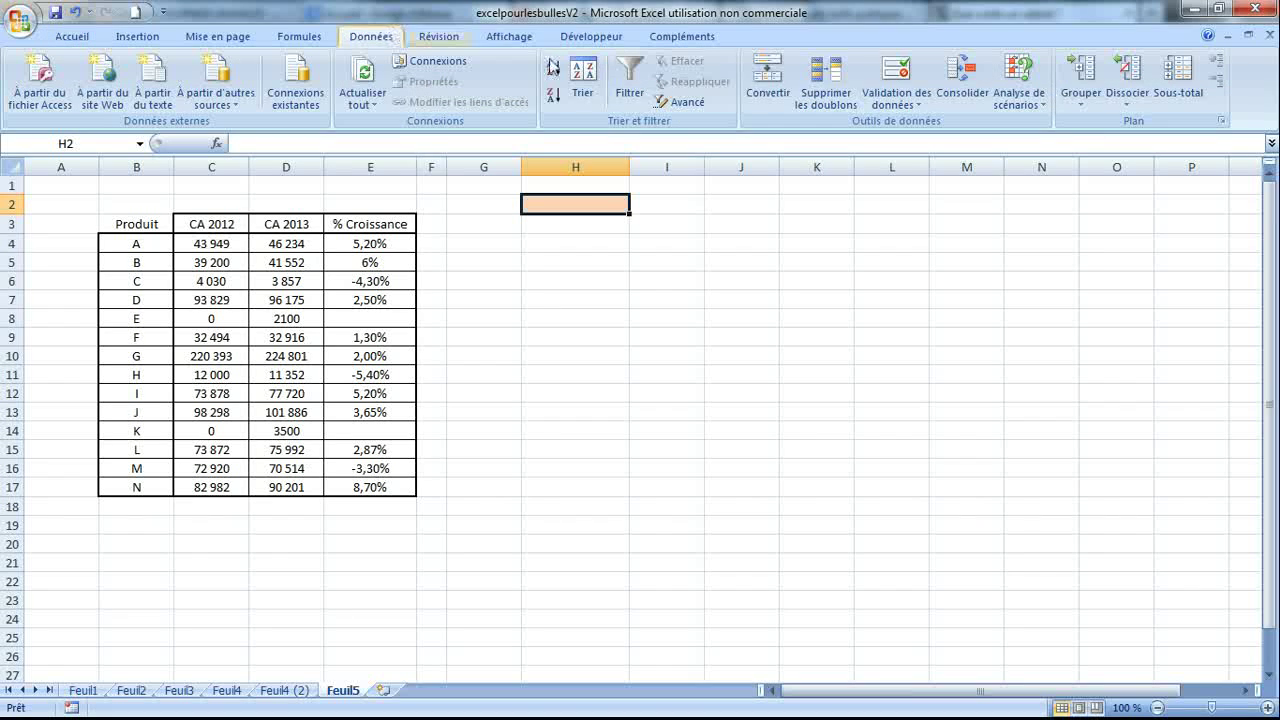
click(896, 100)
click(930, 127)
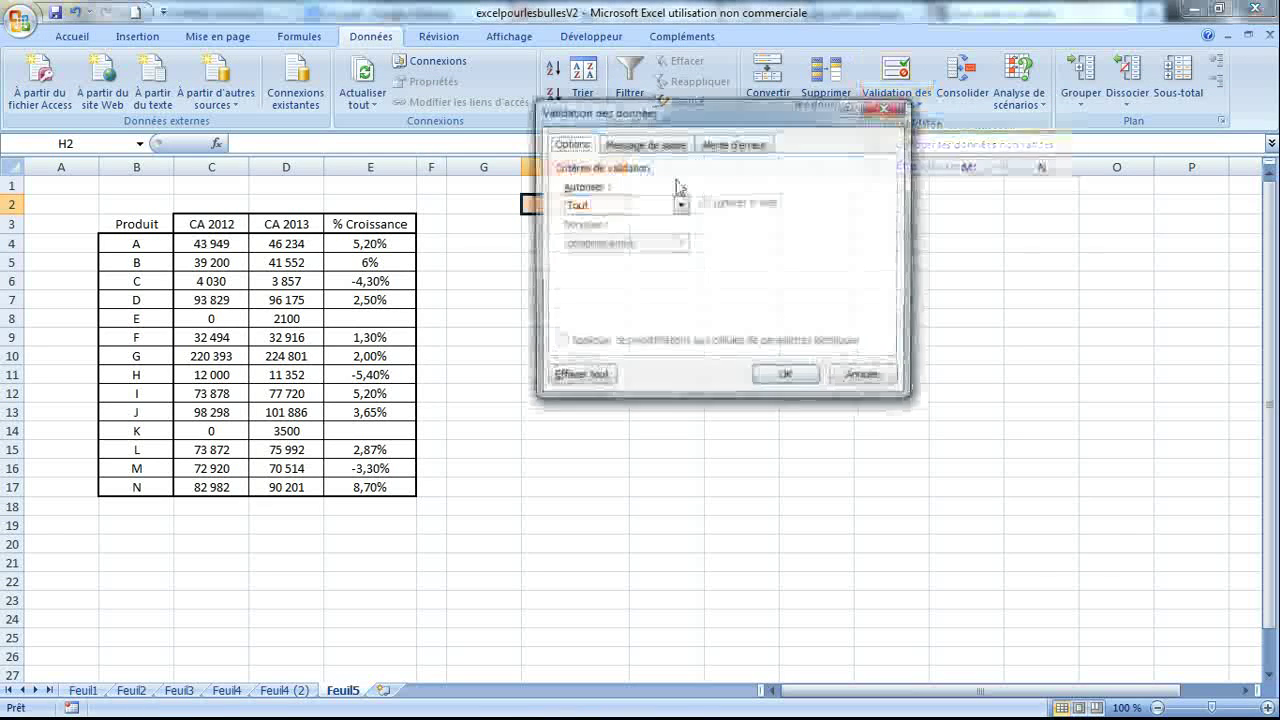
click(680, 204)
click(631, 260)
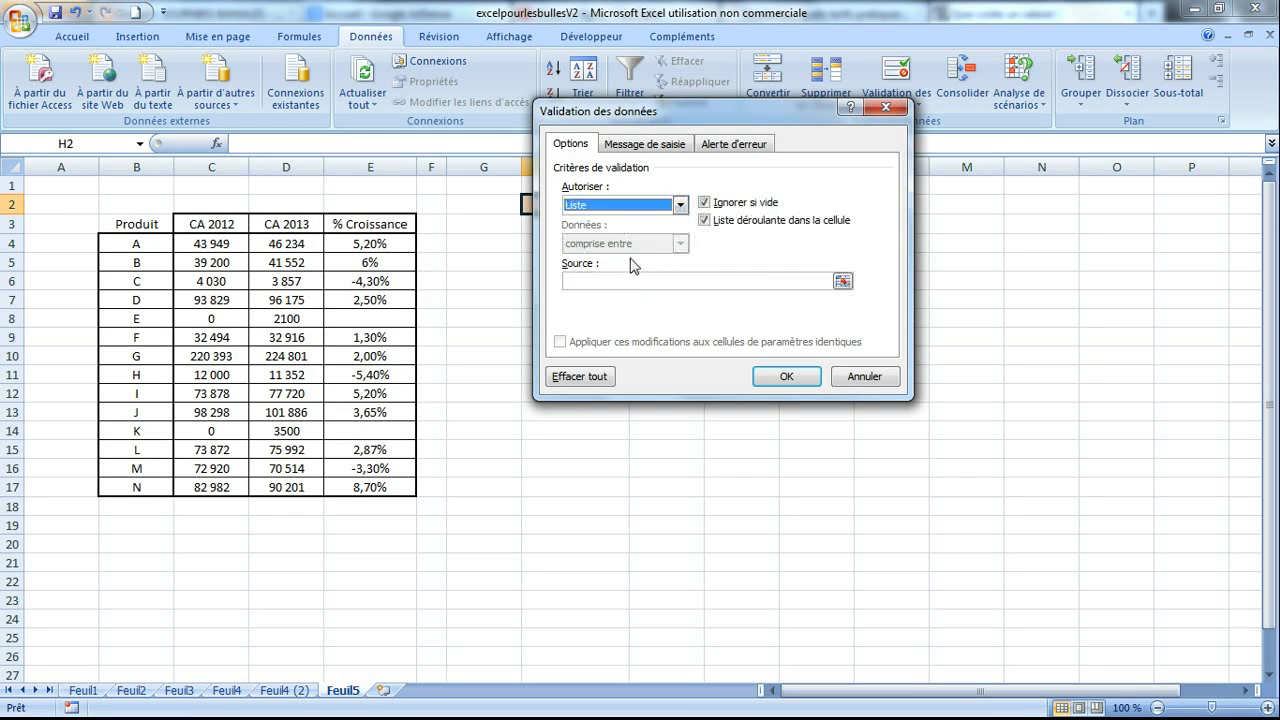
click(843, 282)
drag(147, 240, 140, 487)
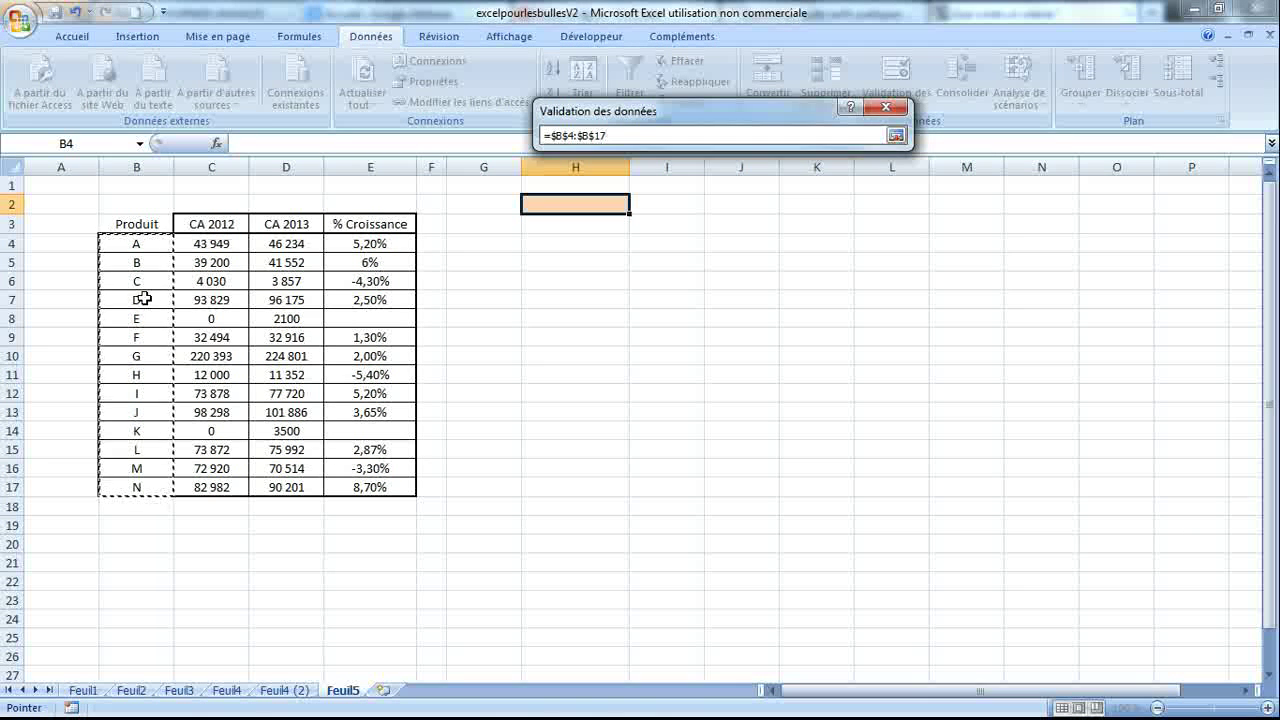
key(Return)
click(786, 375)
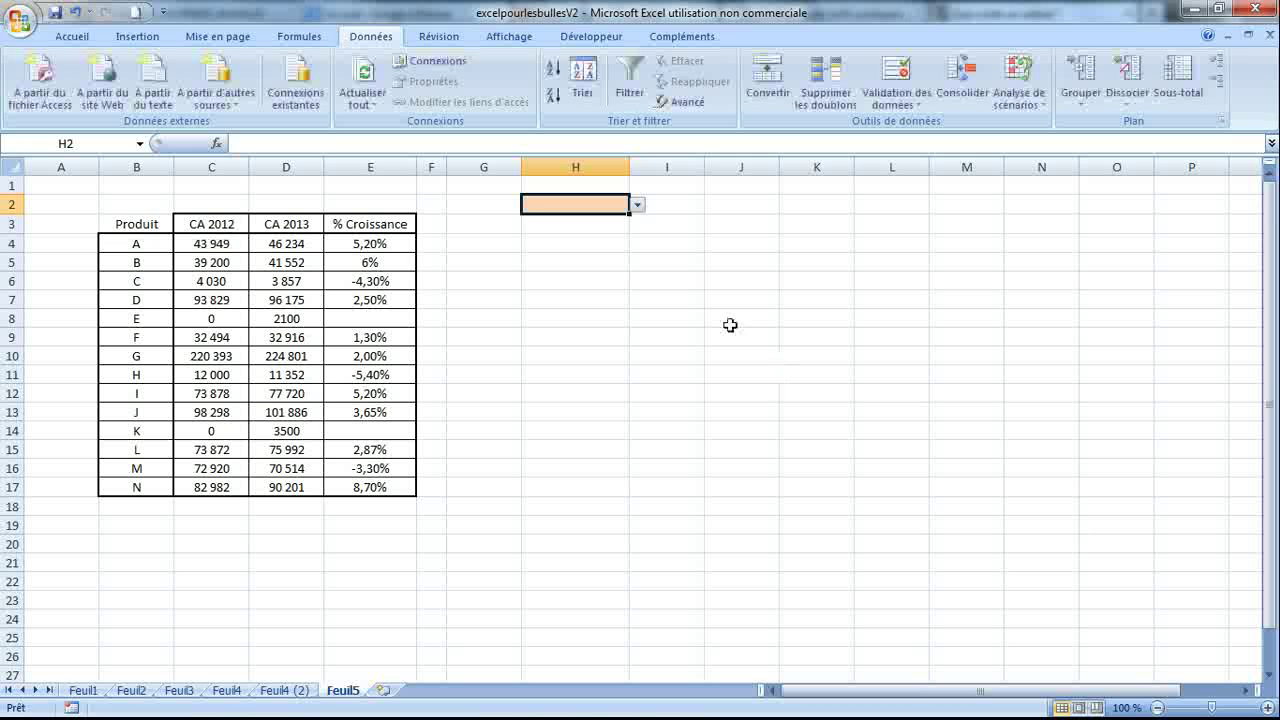
- Choose product C from the drop-down list in cell H2
click(636, 204)
mouse_move(638, 240)
mouse_down()
mouse_move(642, 280)
mouse_move(638, 224)
mouse_up()
click(590, 245)
click(669, 222)
- Center the product in cell H2 and make it bold
click(583, 203)
click(72, 36)
click(303, 95)
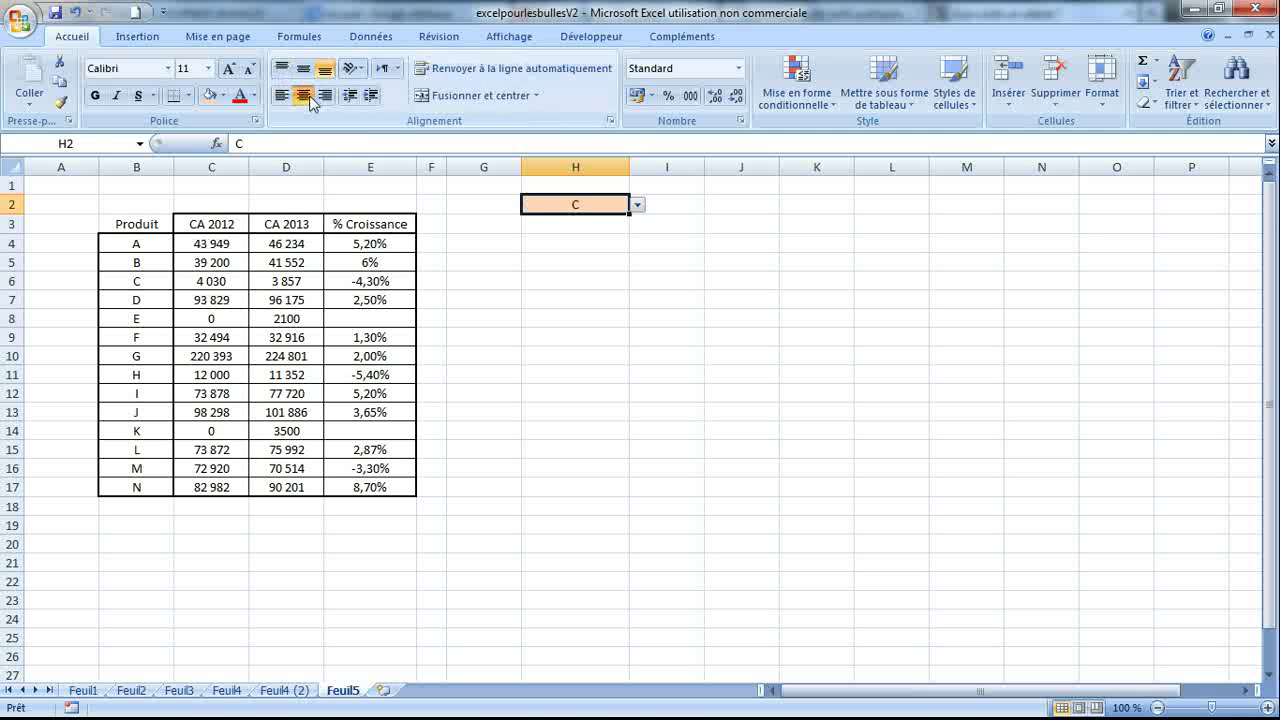
click(96, 95)
click(668, 298)
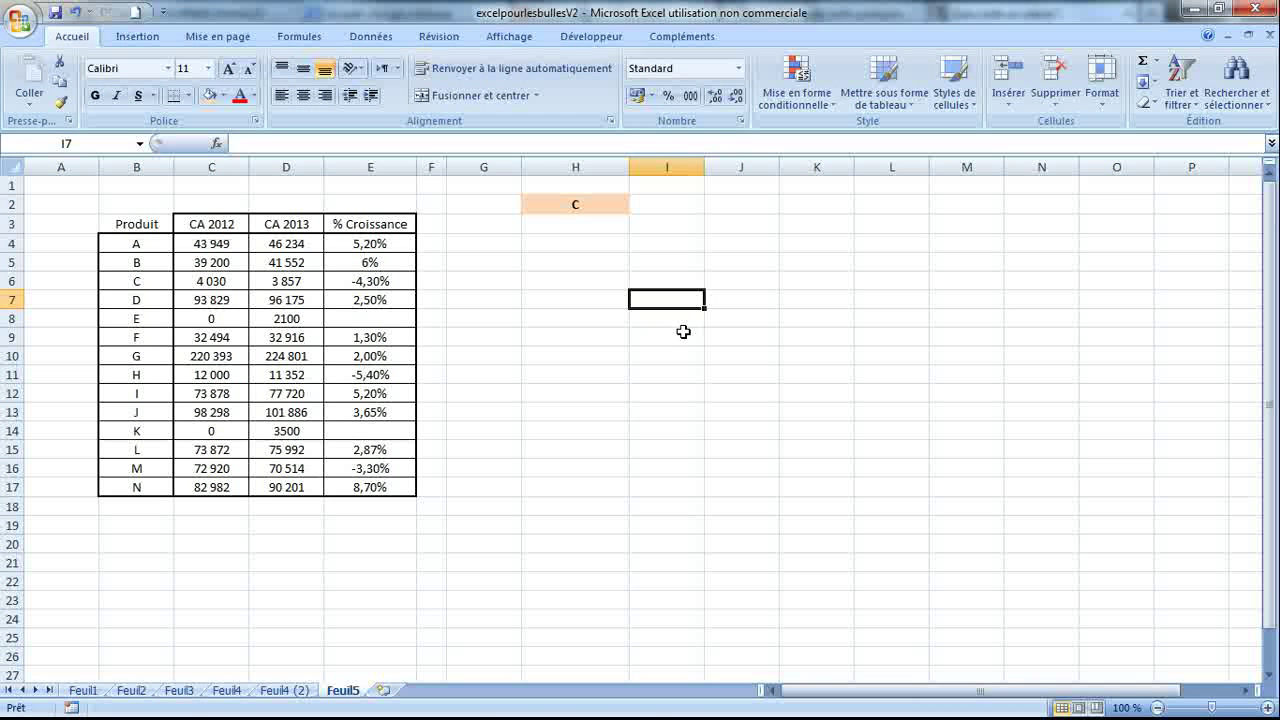
- Copy the headings CA 2012, CA 2013 and % Croissance from C3:E3 to the row starting at H4
drag(224, 230, 370, 222)
right_click(370, 222)
click(419, 254)
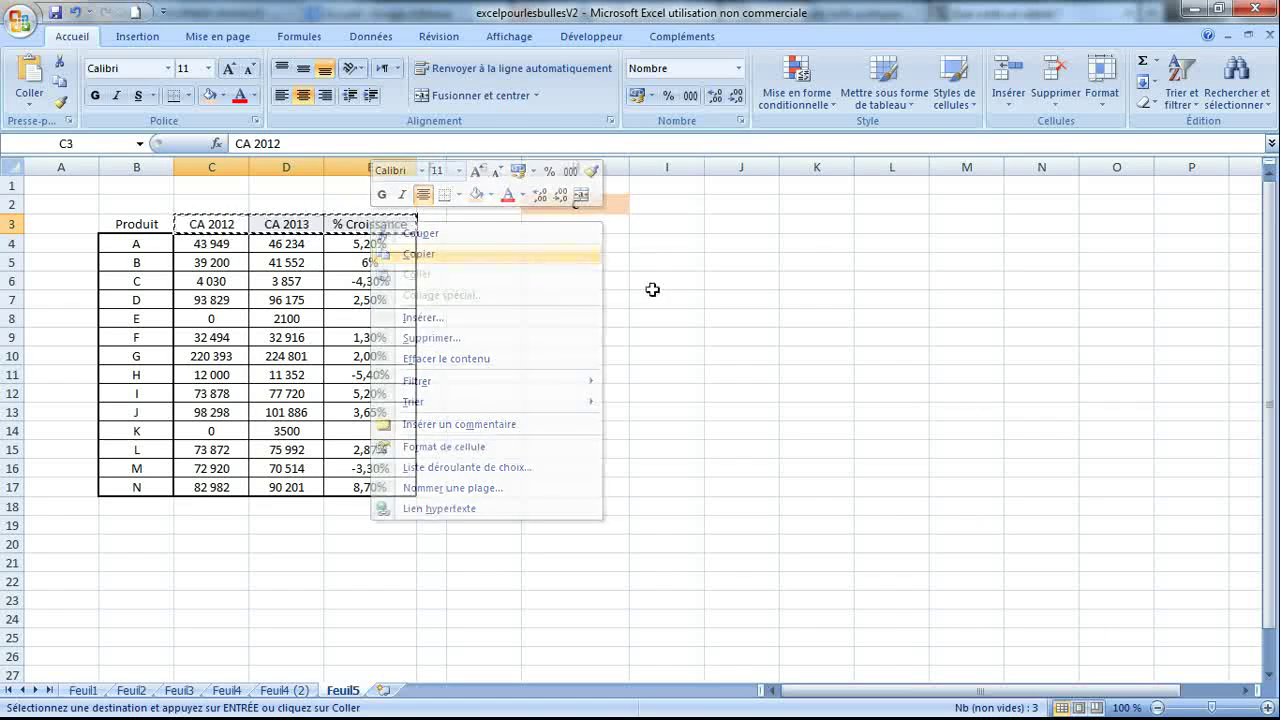
right_click(620, 249)
click(666, 298)
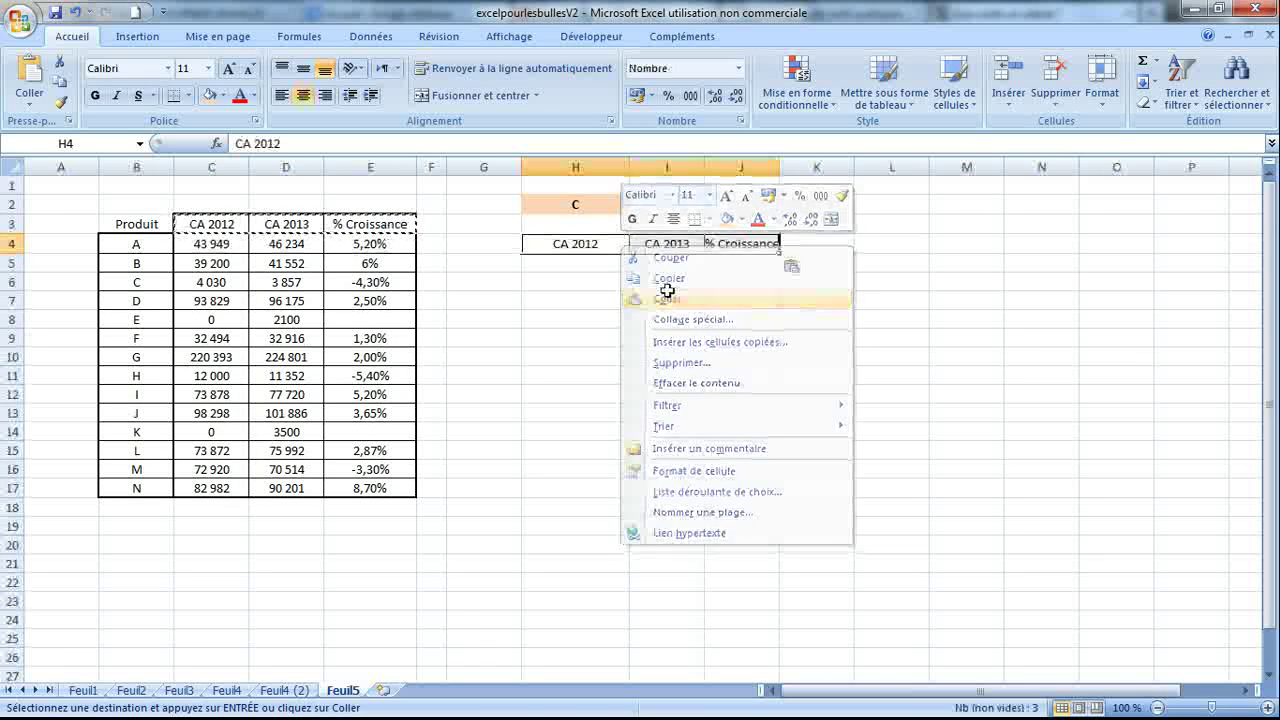
- Apply outline and inside borders to the small table in H4:J5
drag(560, 262, 735, 263)
right_click(737, 268)
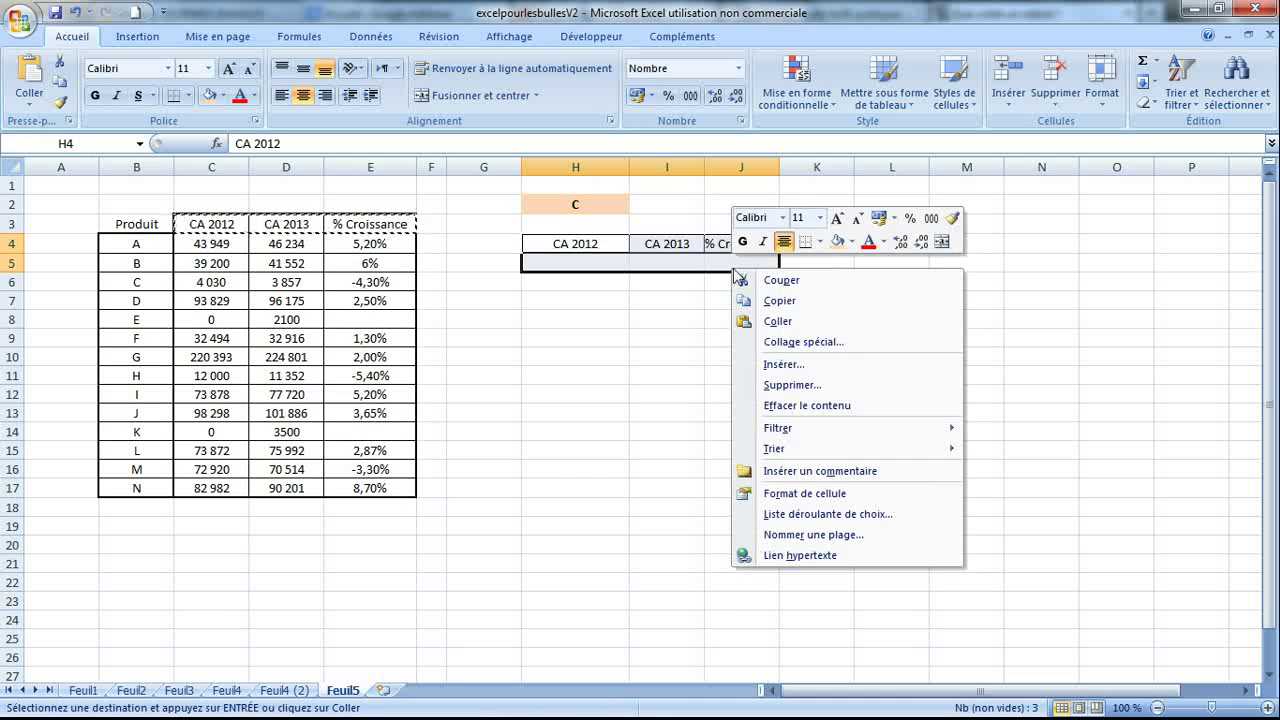
click(805, 493)
click(825, 364)
click(871, 375)
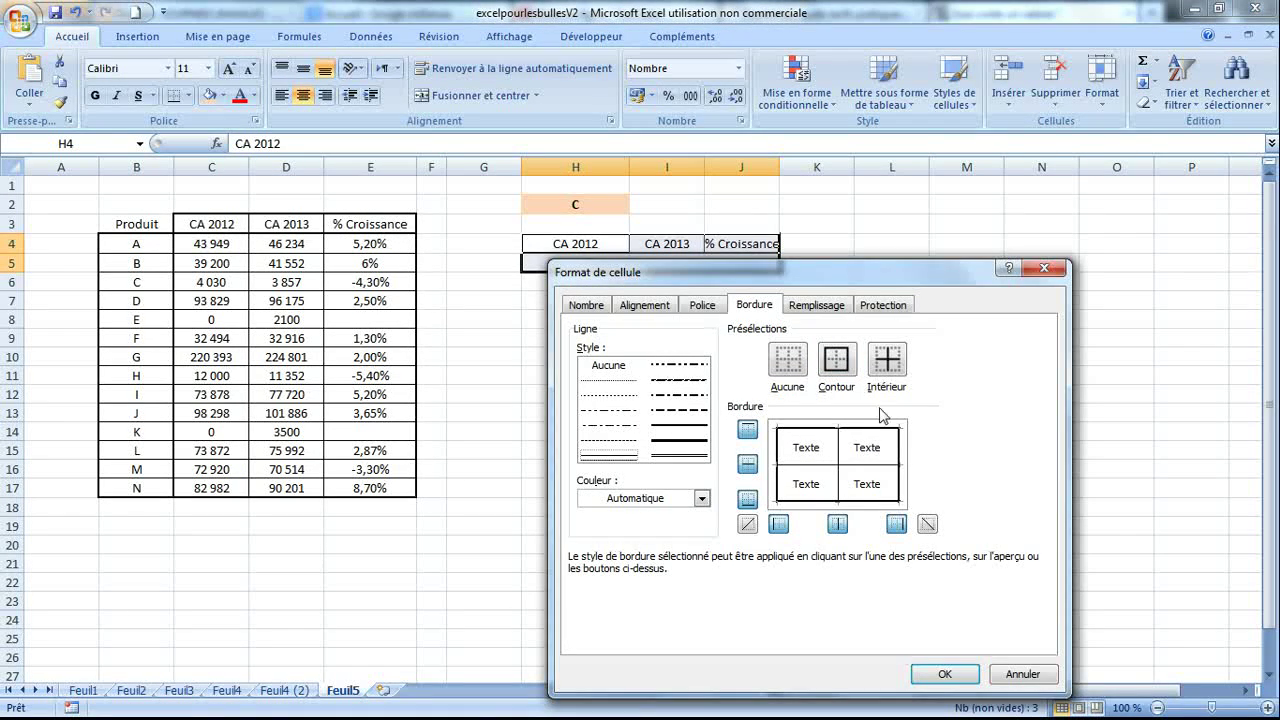
click(944, 674)
click(800, 413)
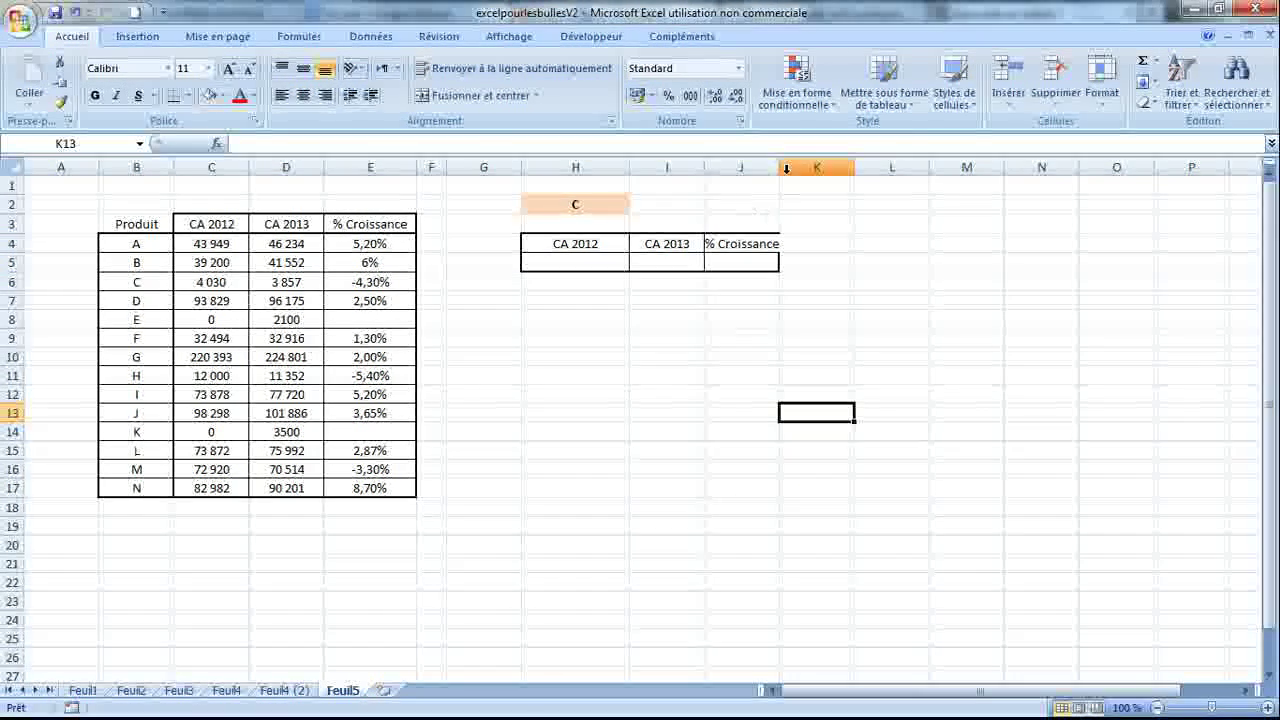
- Widen column J so that the % Croissance heading fits inside its cell
drag(779, 167, 815, 167)
drag(580, 248, 768, 244)
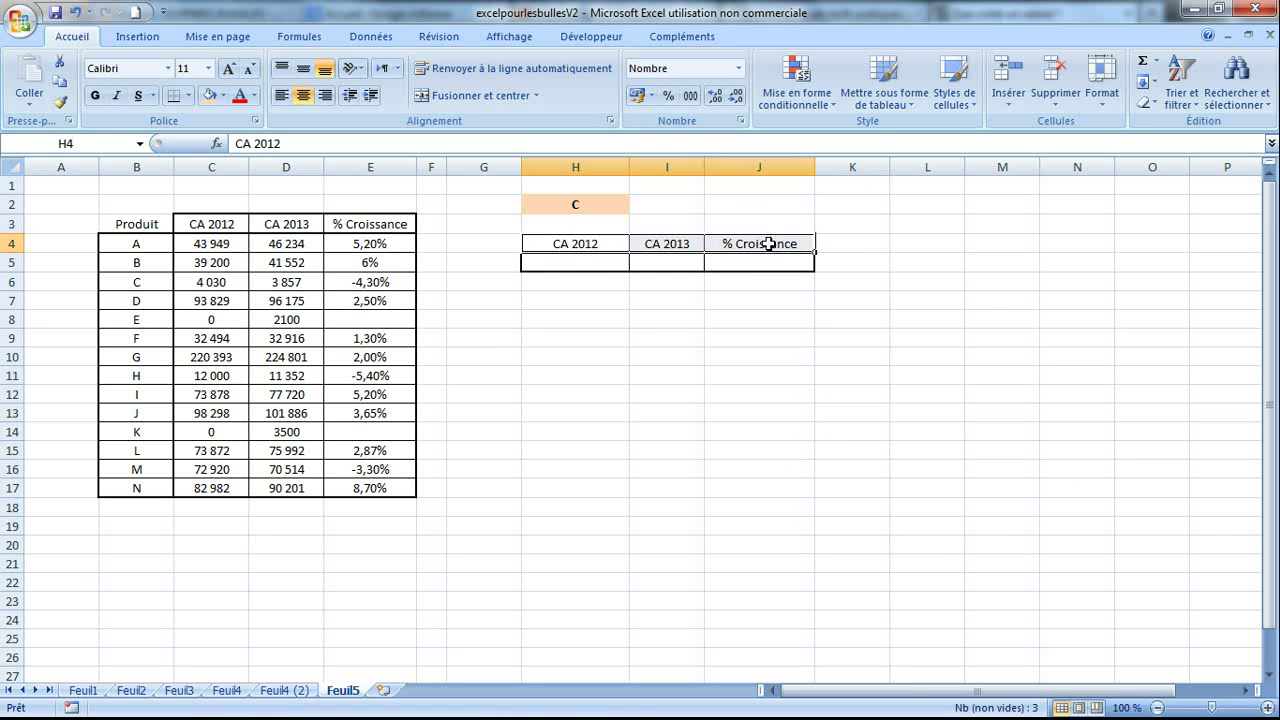
click(838, 298)
click(700, 339)
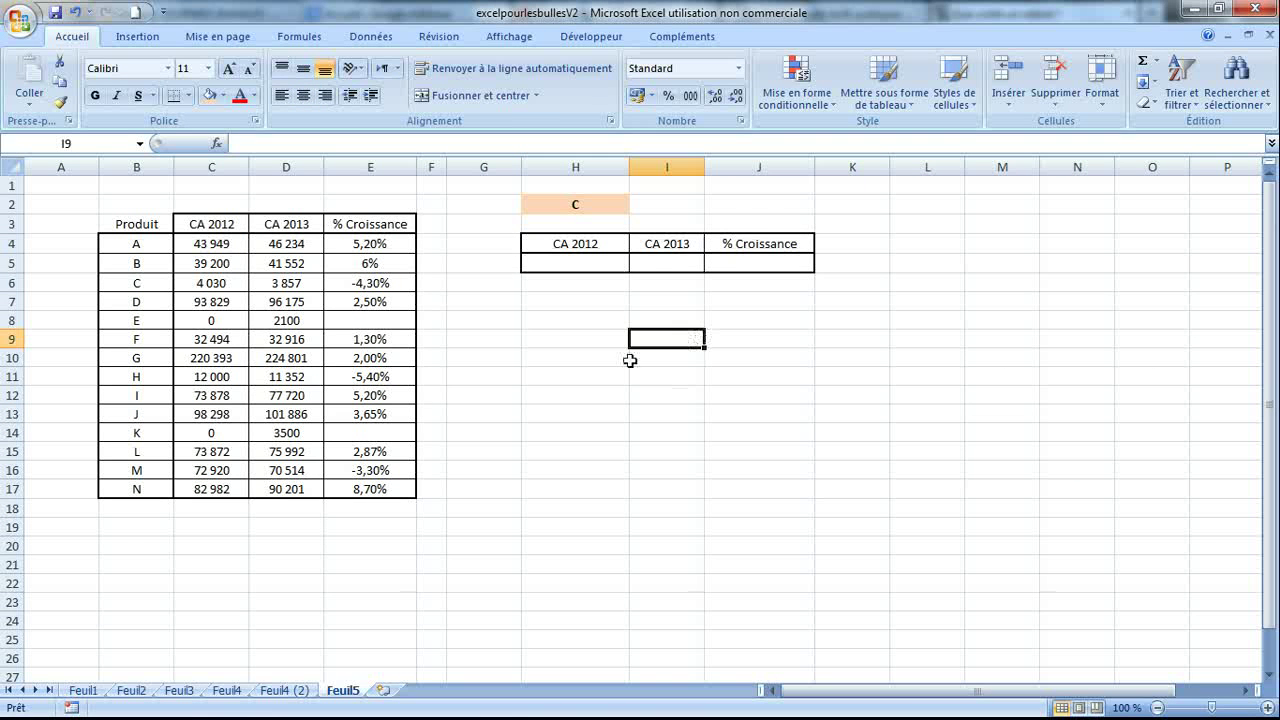
click(528, 371)
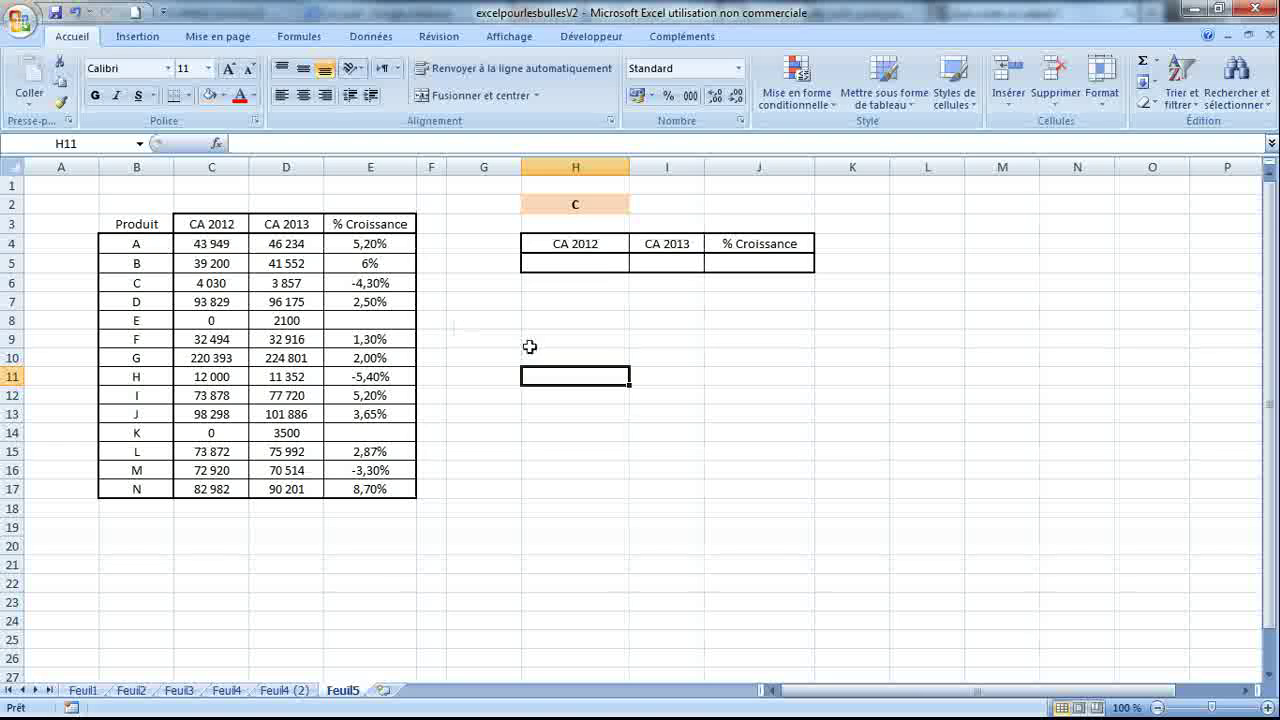
- Enter =somme.si($B:$B;$H$2;C:C) in H5 to retrieve the selected product's CA 2012
click(600, 264)
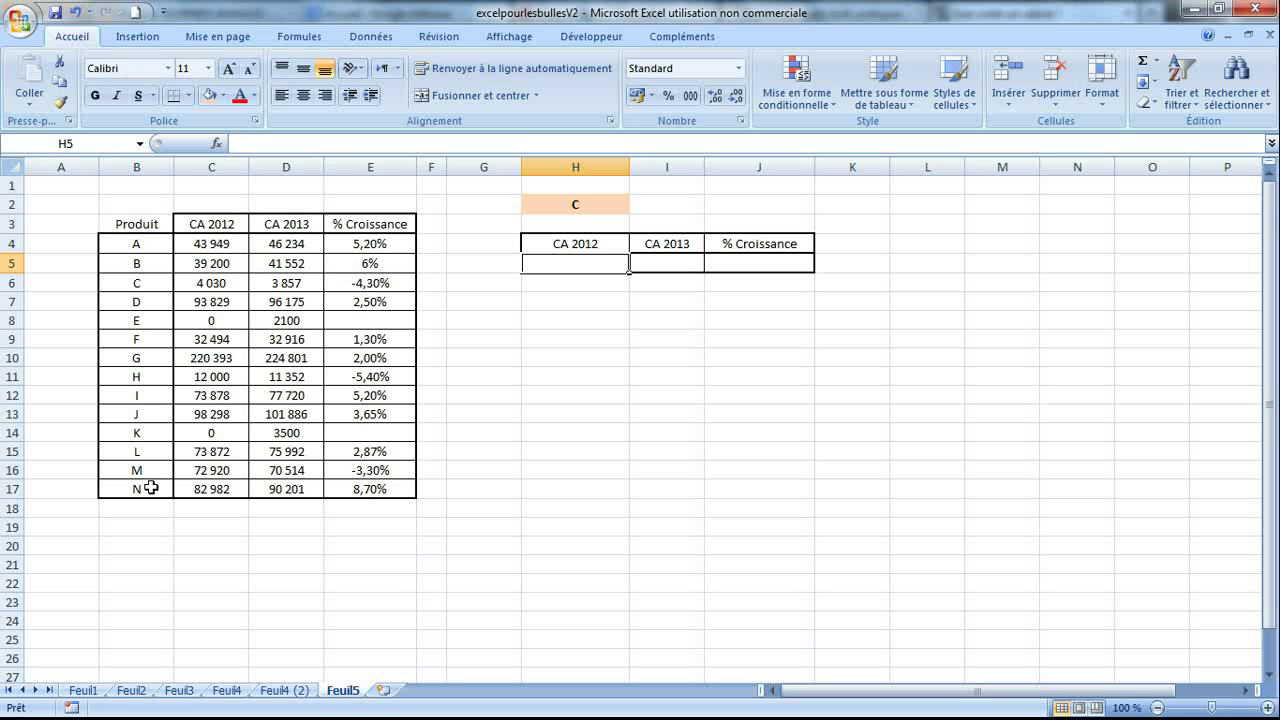
text(=somme)
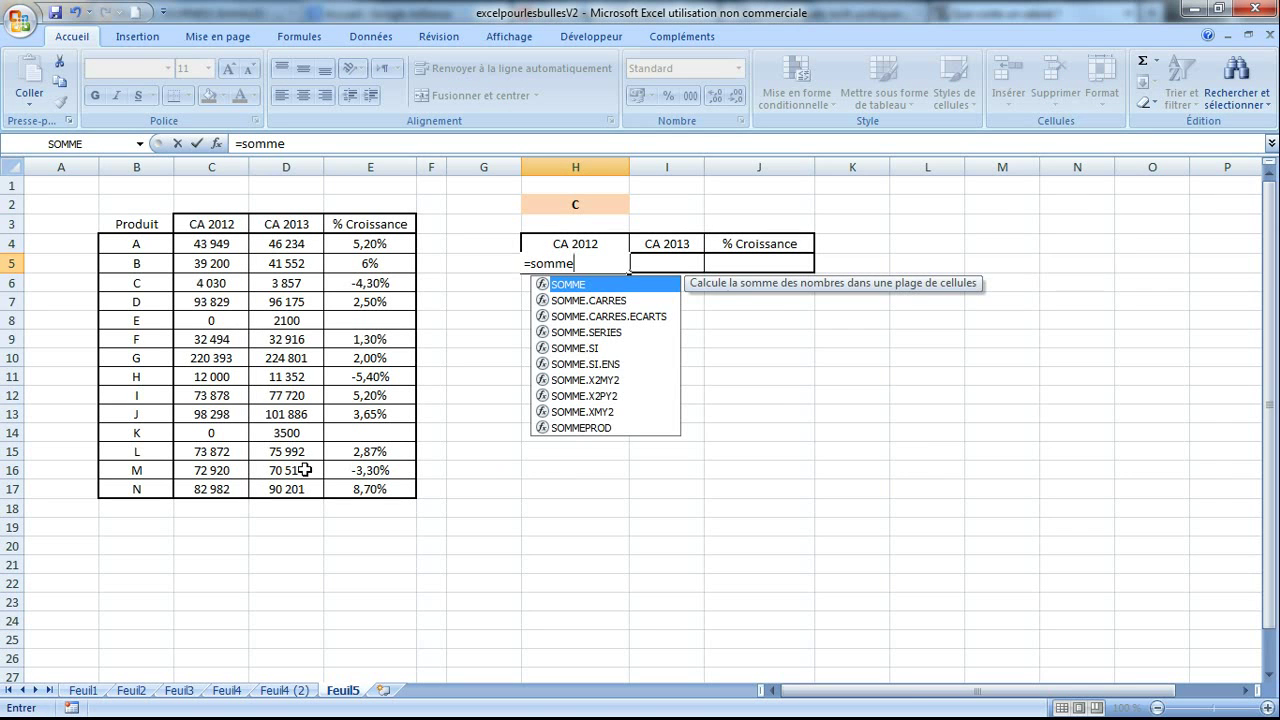
text(.si()
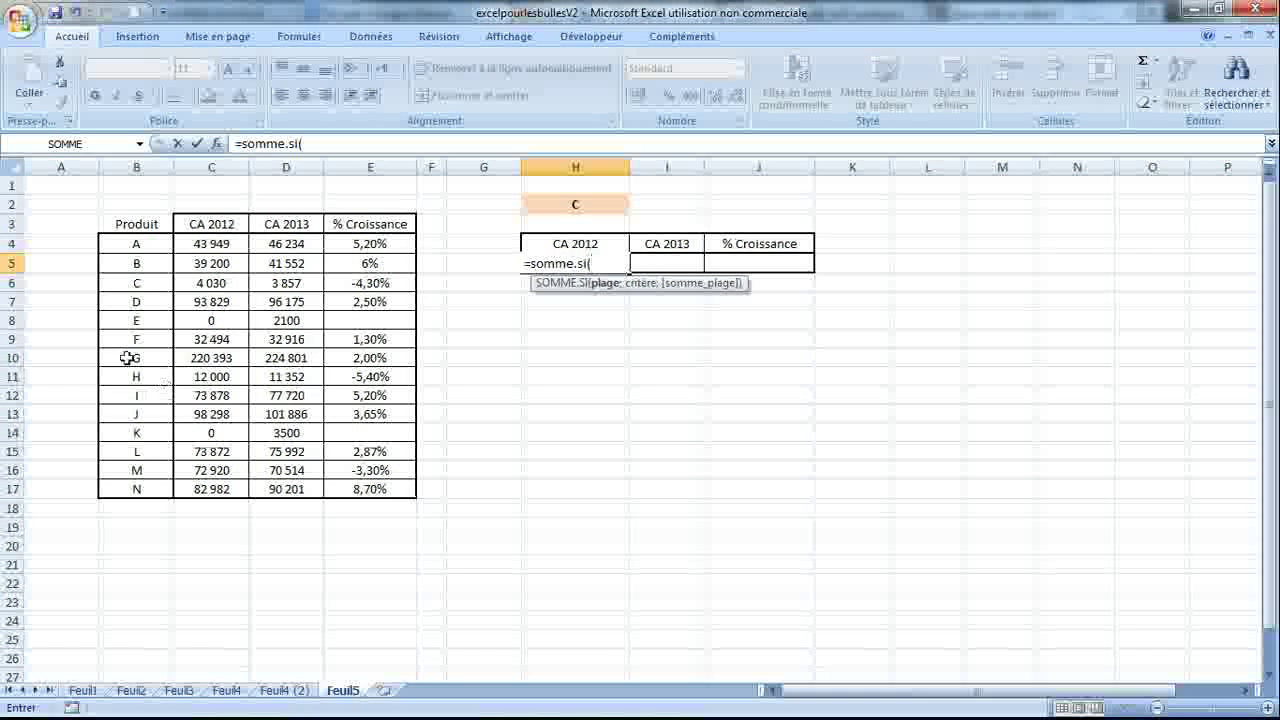
click(144, 160)
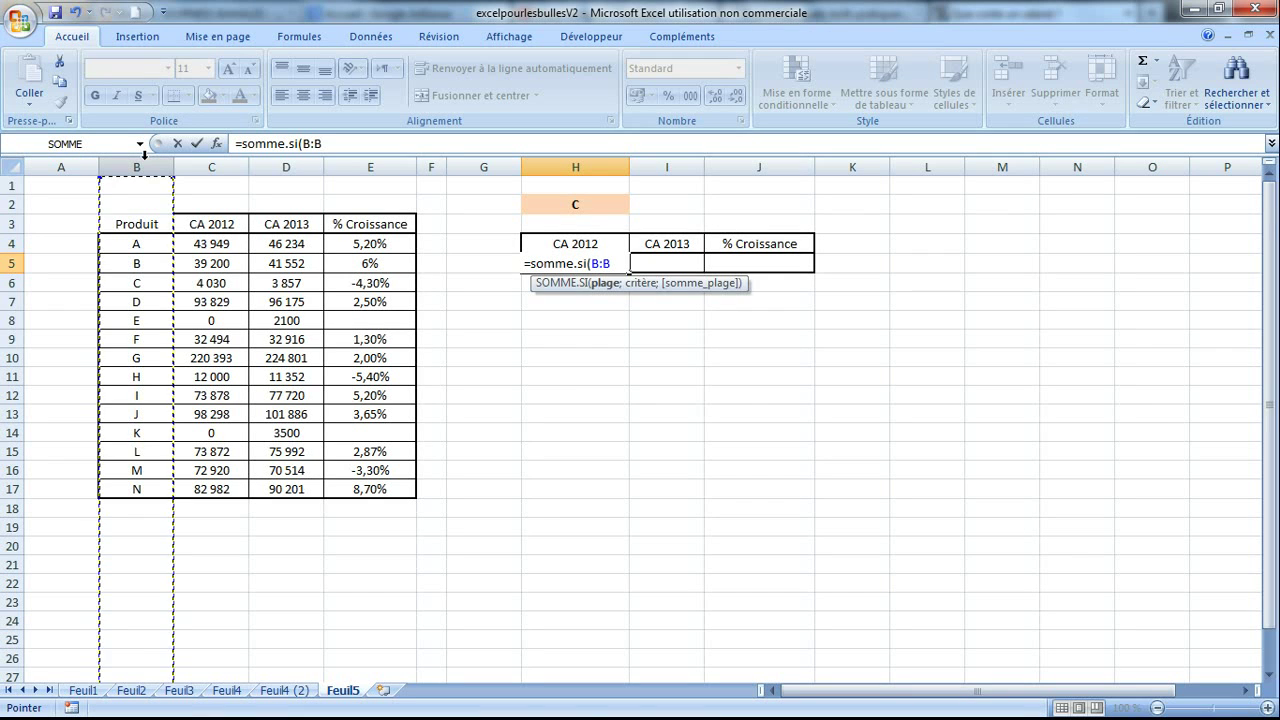
key(F4)
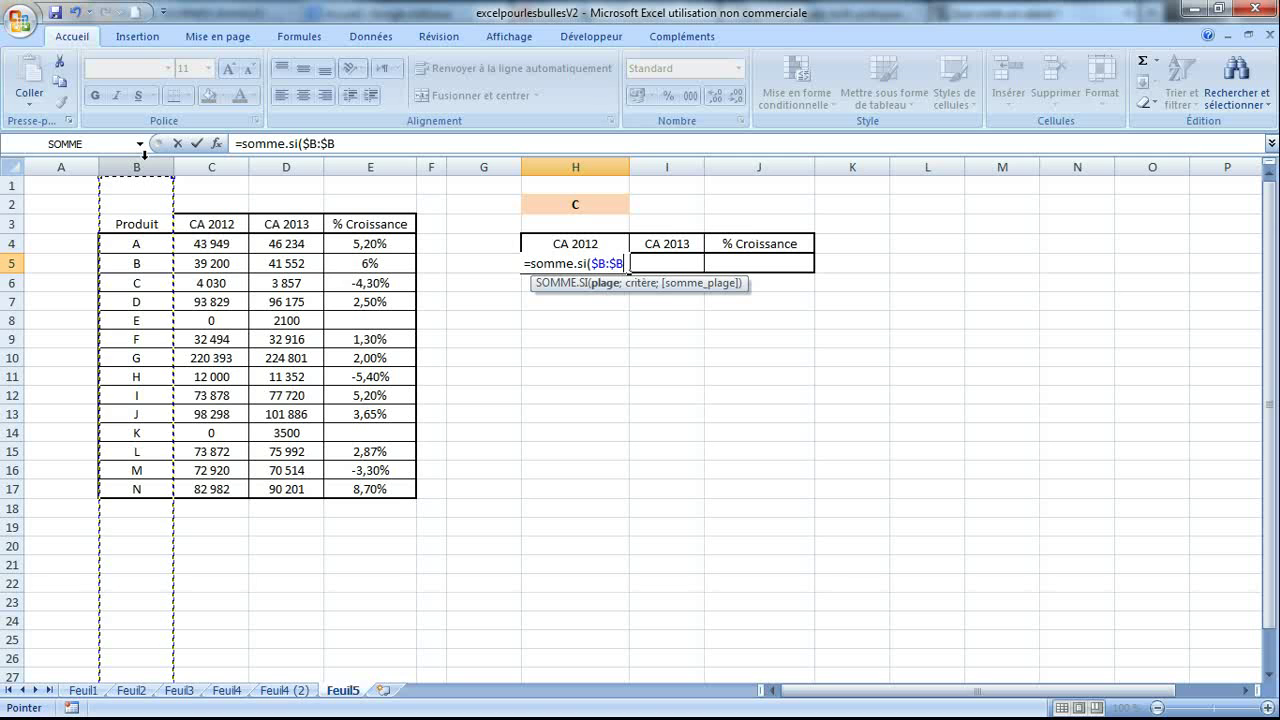
text(;)
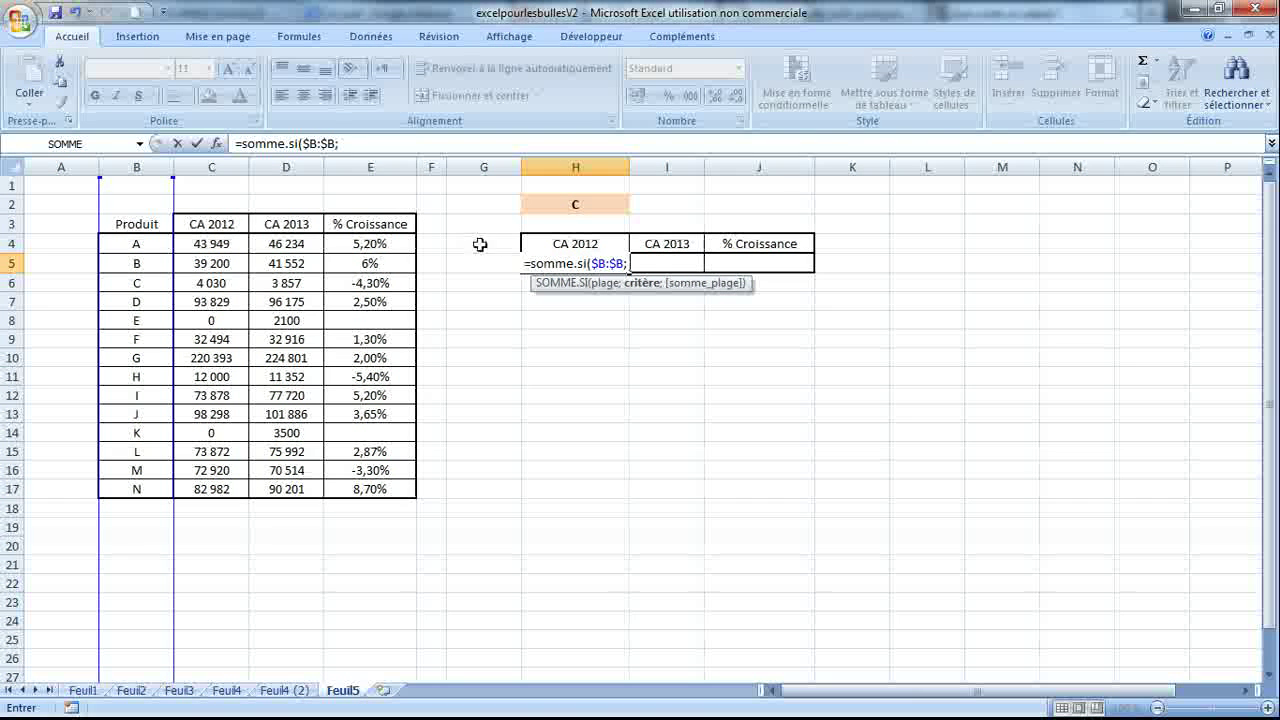
click(591, 203)
key(F4)
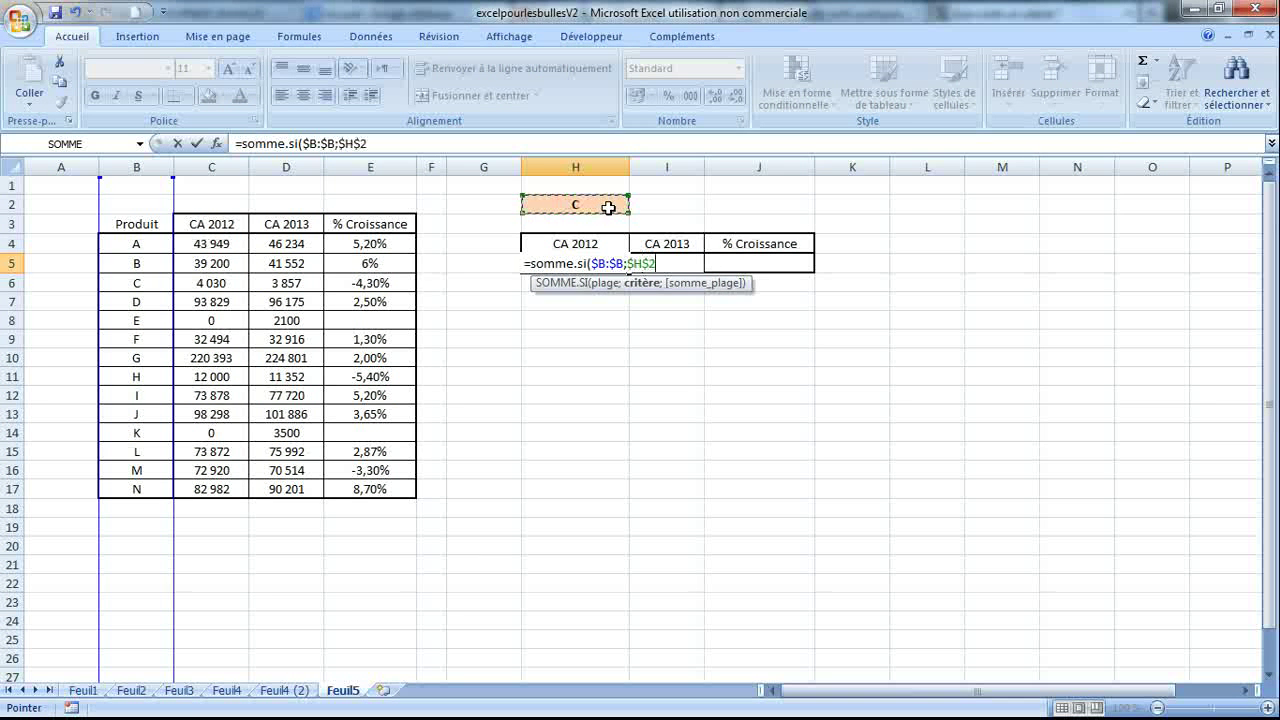
click(389, 143)
text(;)
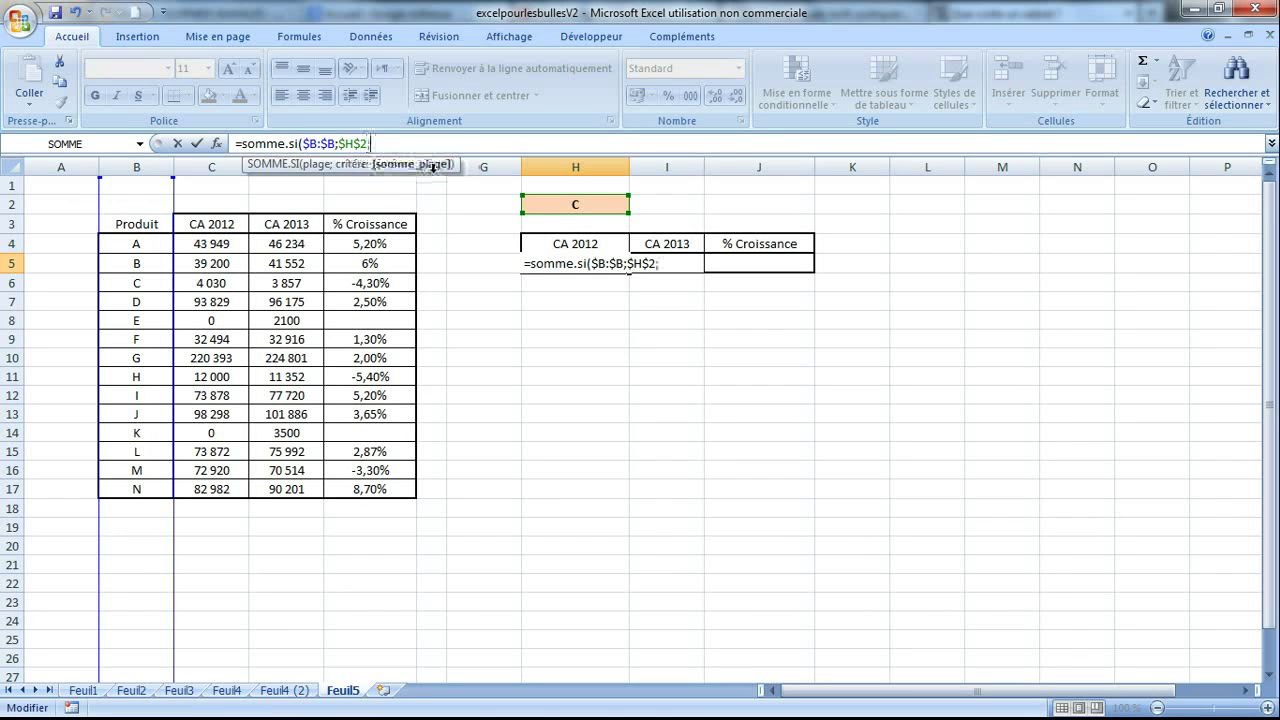
click(203, 160)
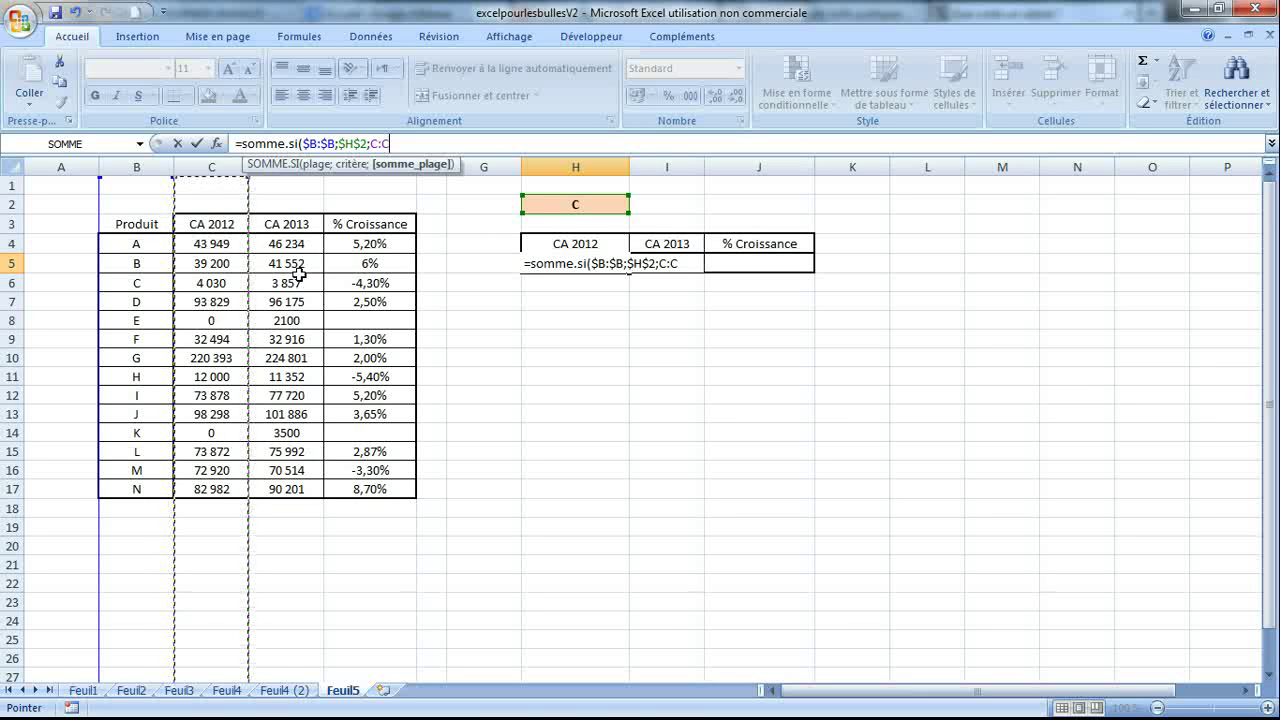
text())
key(Return)
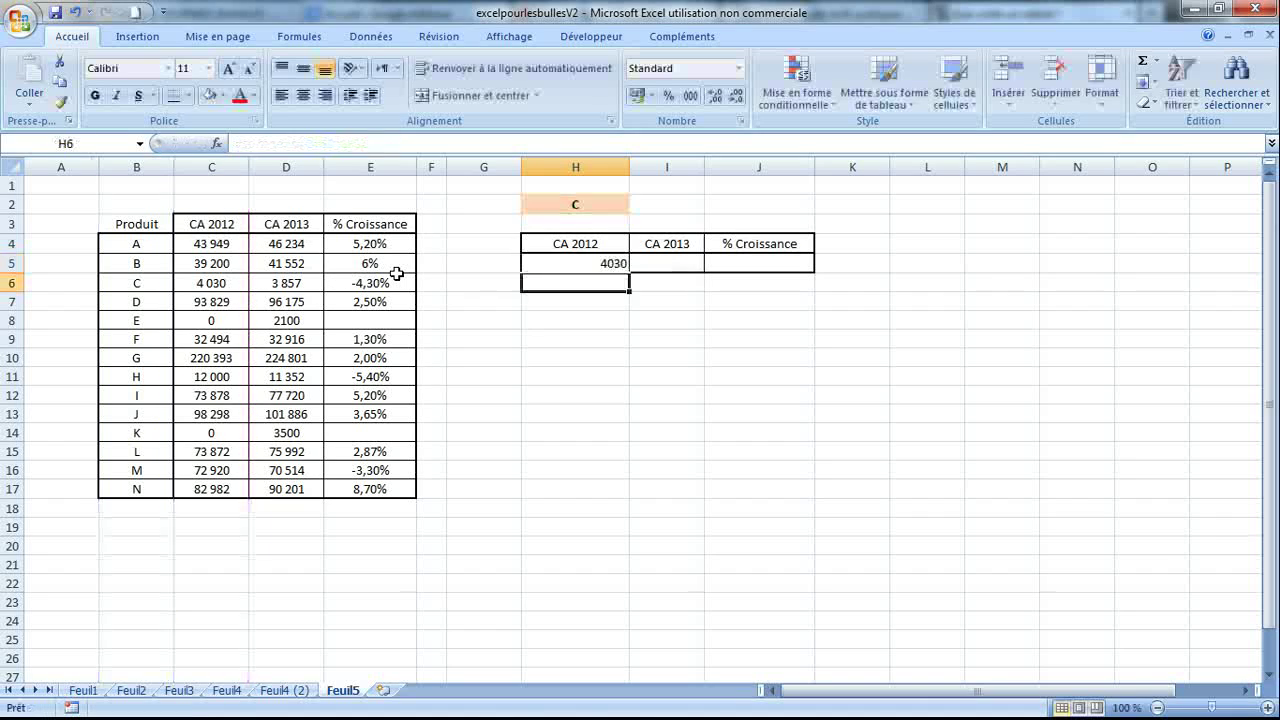
- Center cell H5 and paste its formula, without the formatting, into I5:J5
click(606, 264)
click(303, 95)
key(ctrl+c)
drag(655, 265, 769, 266)
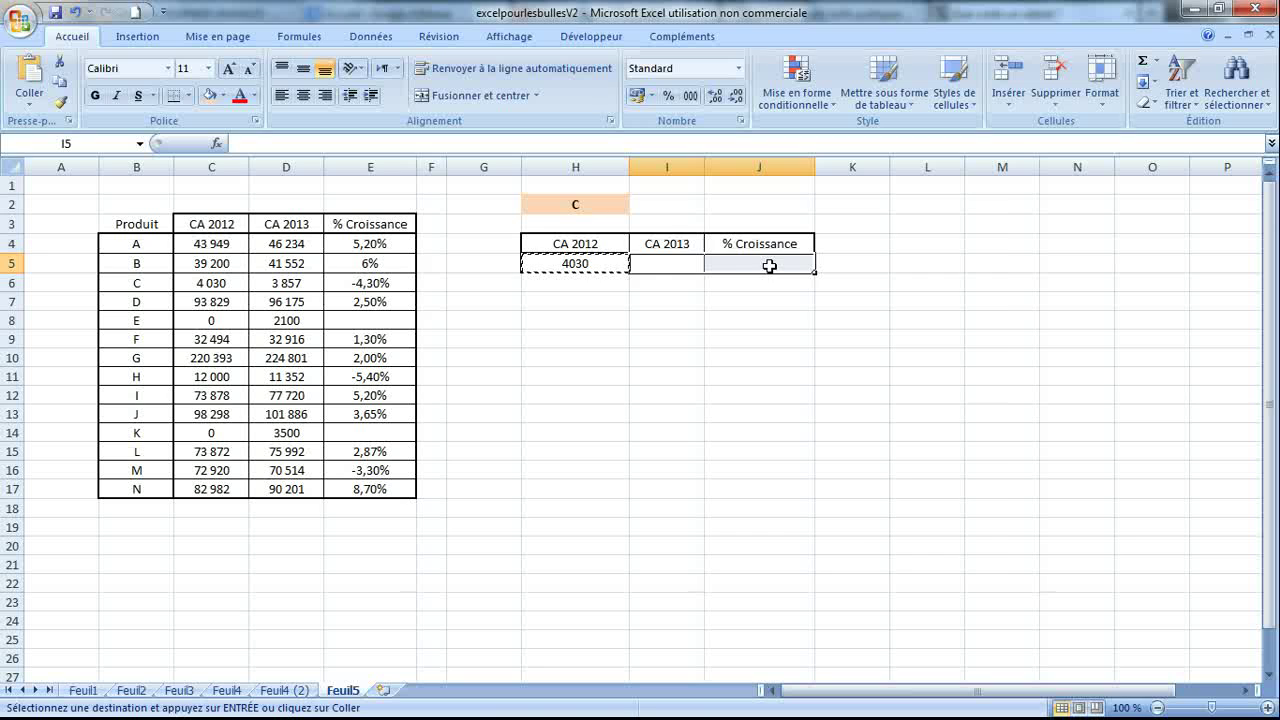
right_click(769, 266)
click(851, 337)
click(688, 246)
click(877, 456)
- Fill I5:J5 with the copied formula and format I5 as a number with zero decimals and a thousands separator
drag(669, 258, 750, 268)
right_click(748, 266)
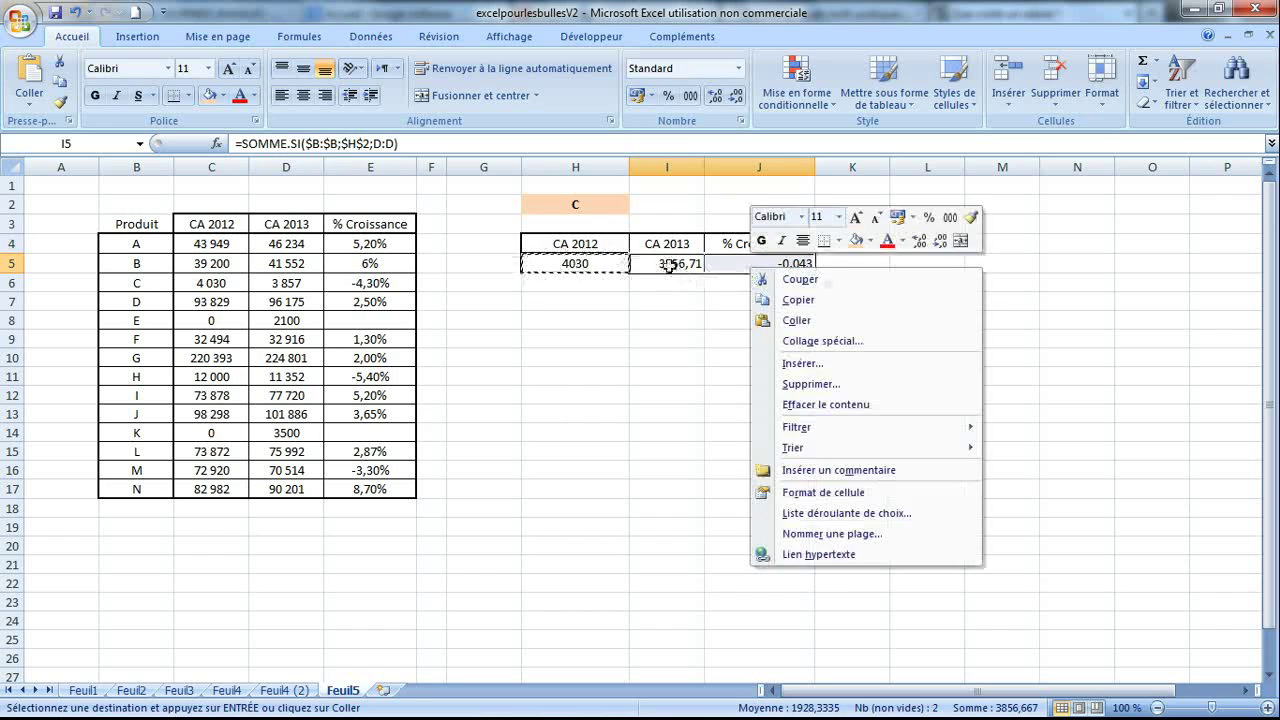
click(666, 262)
right_click(673, 262)
click(742, 487)
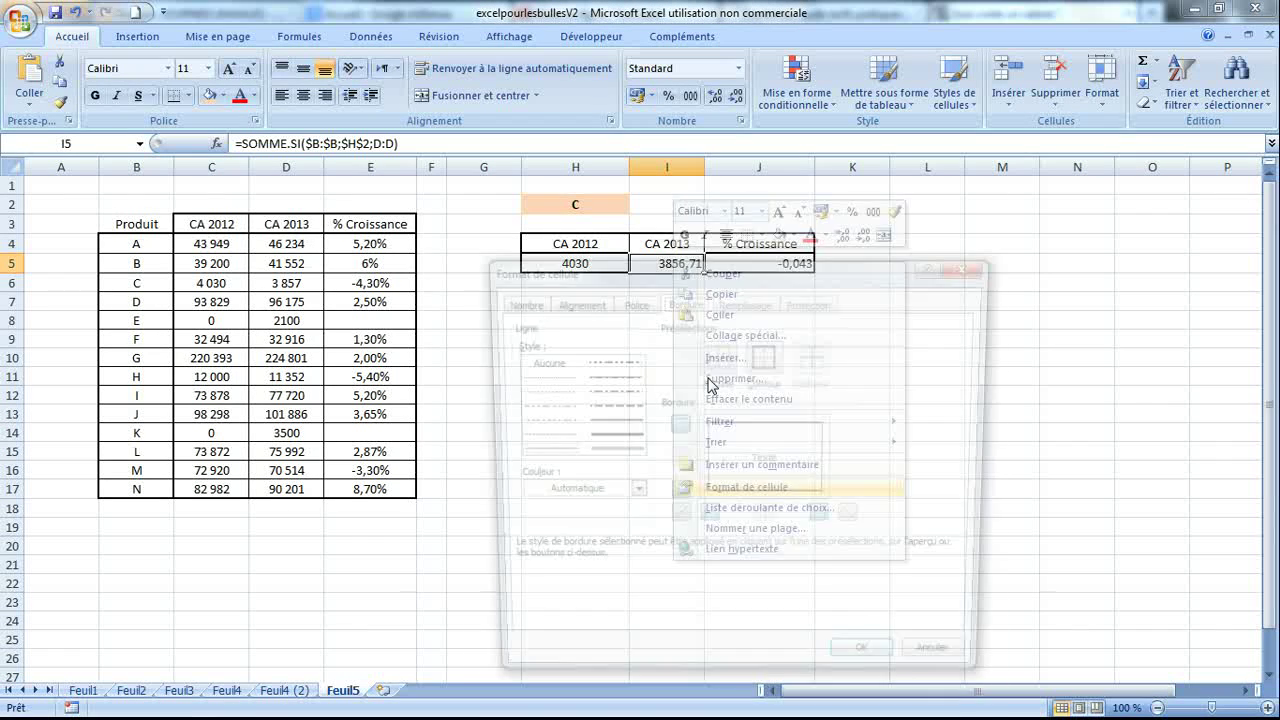
click(514, 301)
click(520, 354)
click(712, 406)
double_click(776, 388)
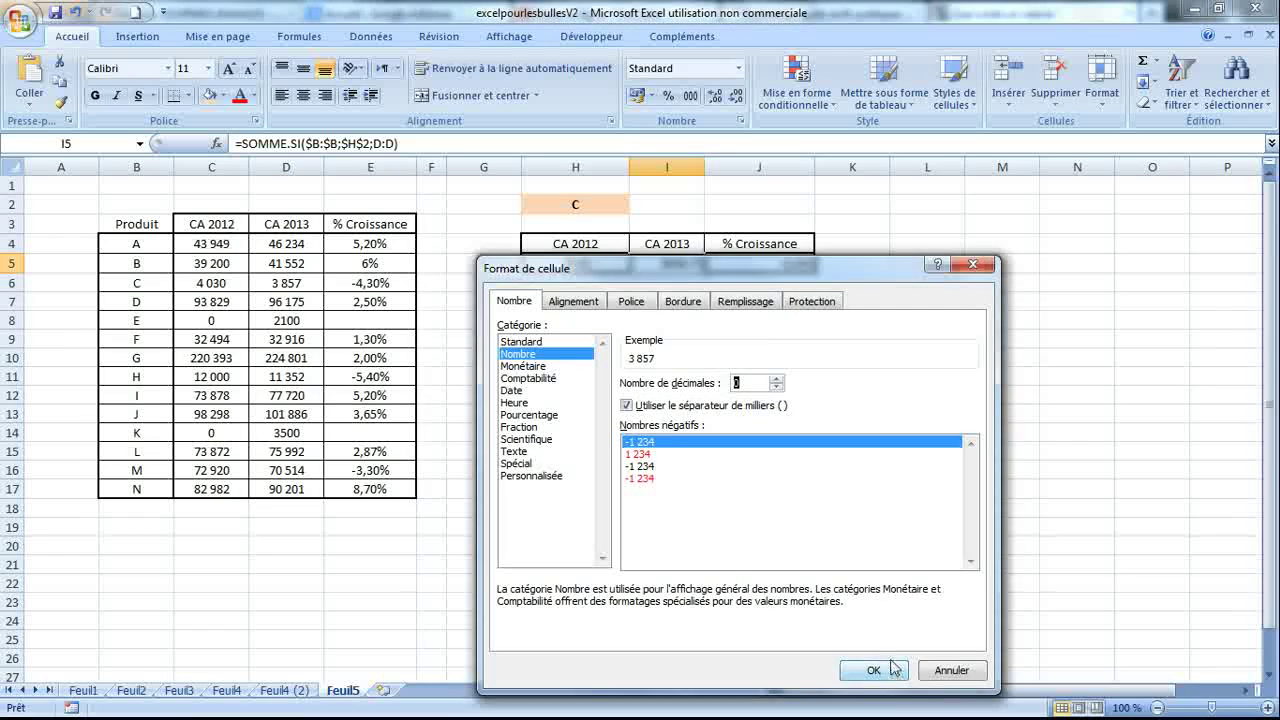
click(873, 670)
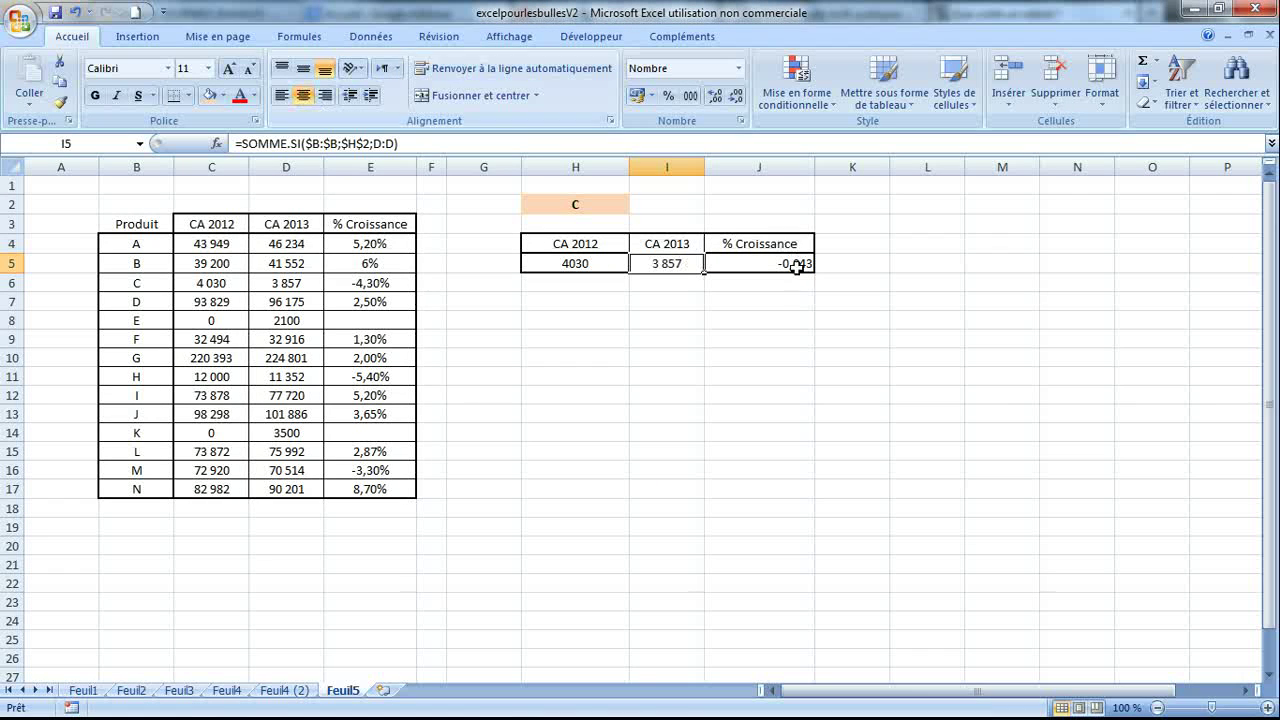
- Format cell J5 as a percentage with one decimal and center it
click(790, 265)
click(668, 95)
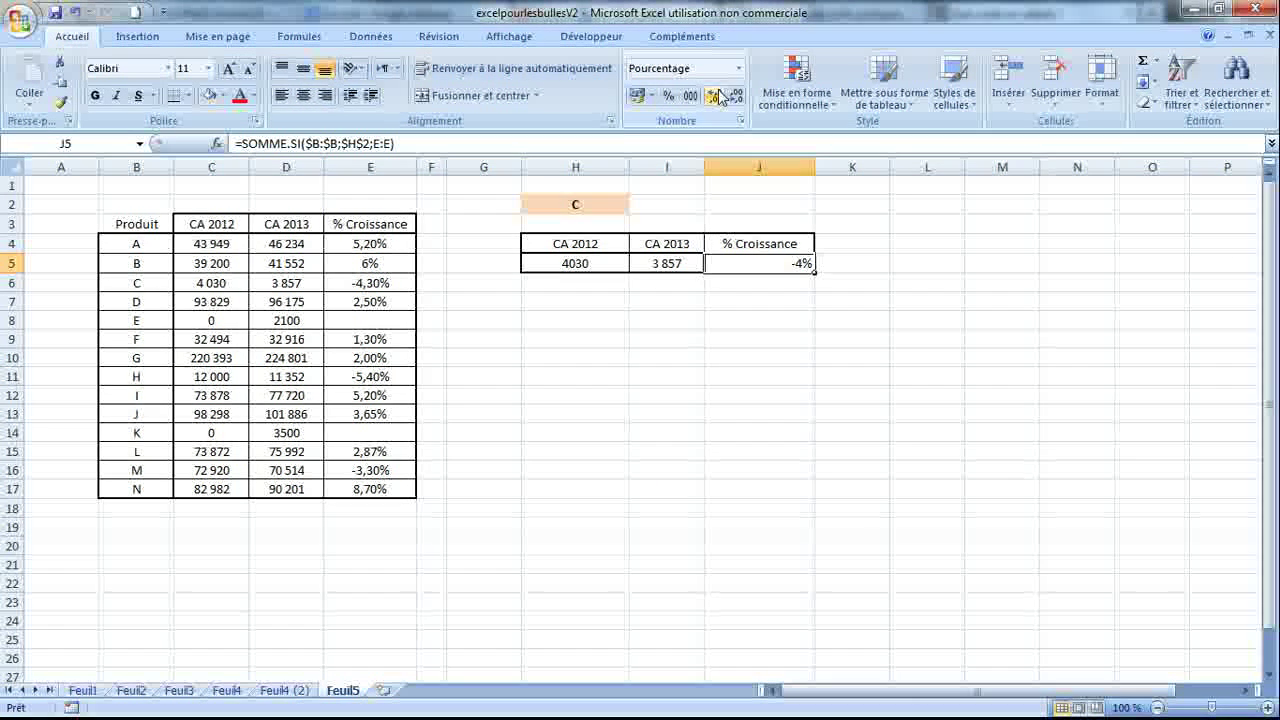
click(303, 95)
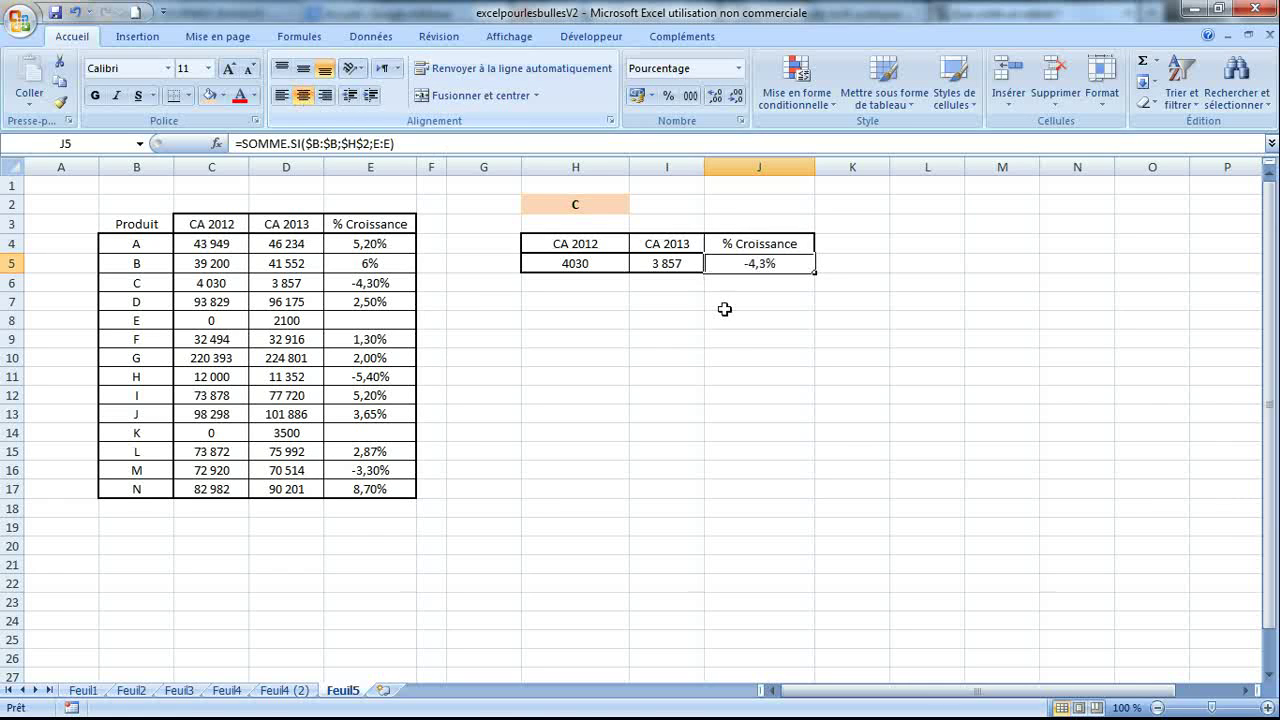
click(730, 341)
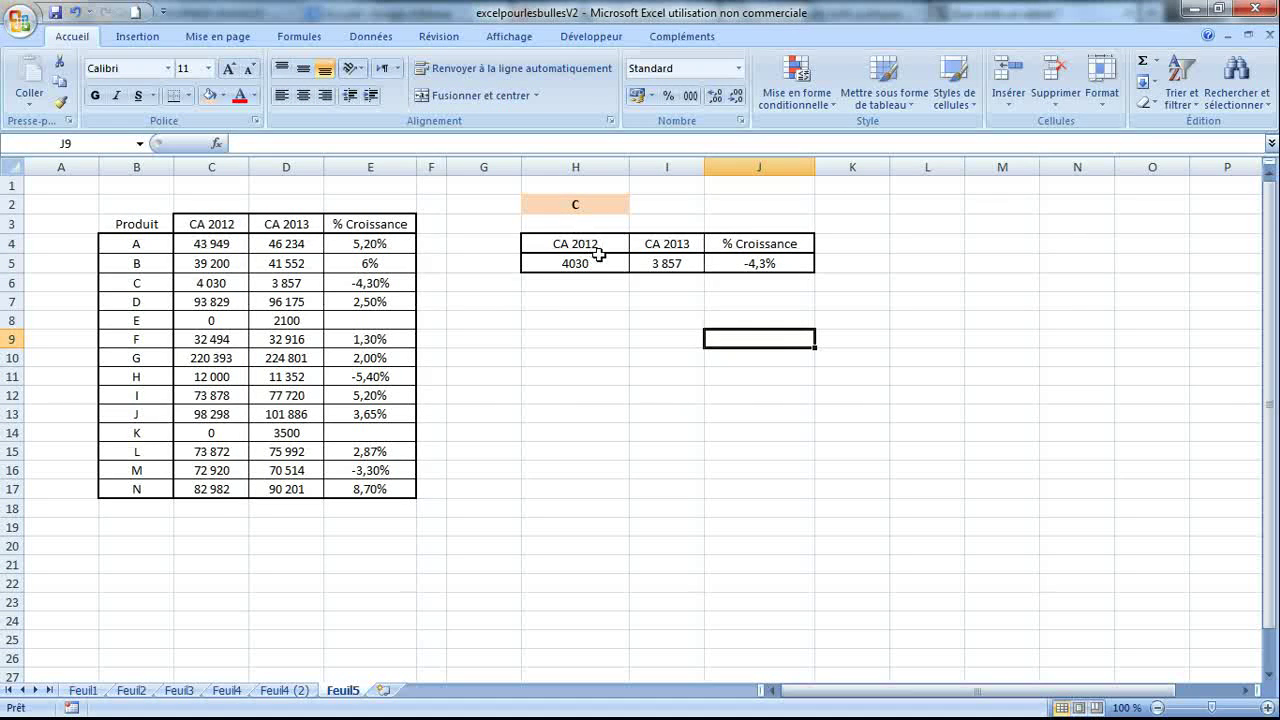
- Insert a 2D clustered column chart from H4:I5 and place it just below the small table
drag(607, 244, 674, 266)
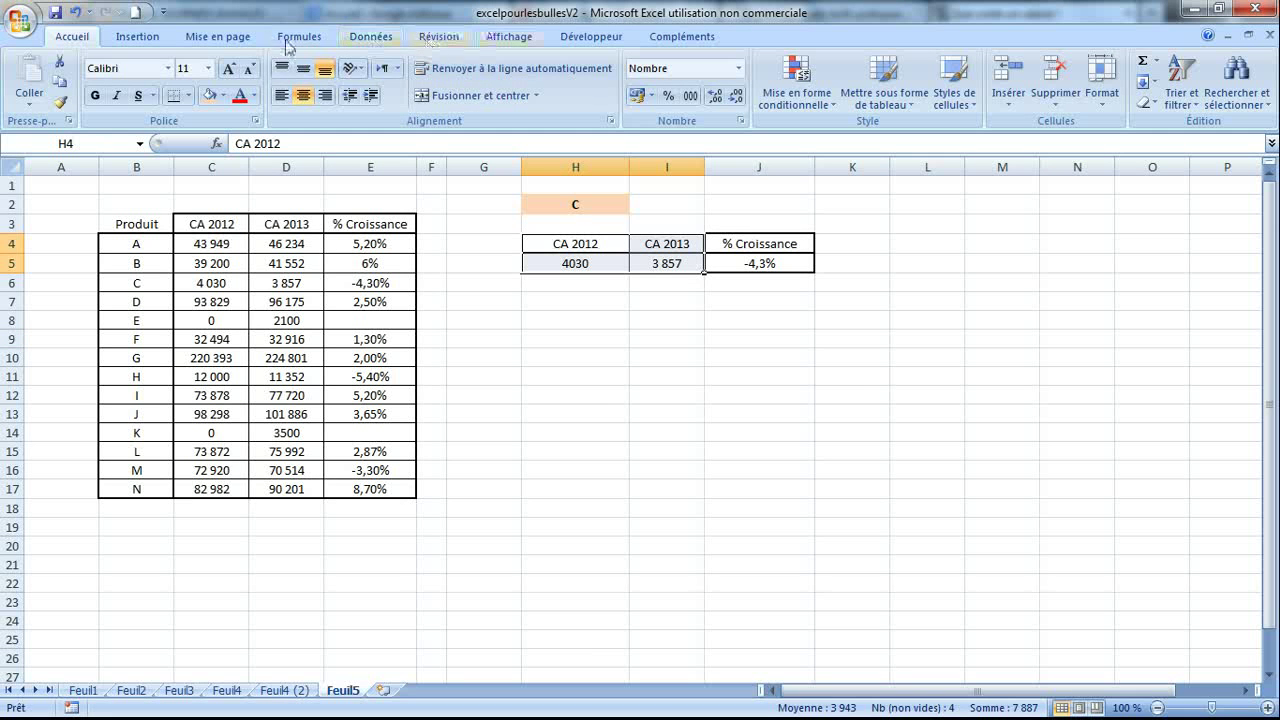
click(137, 36)
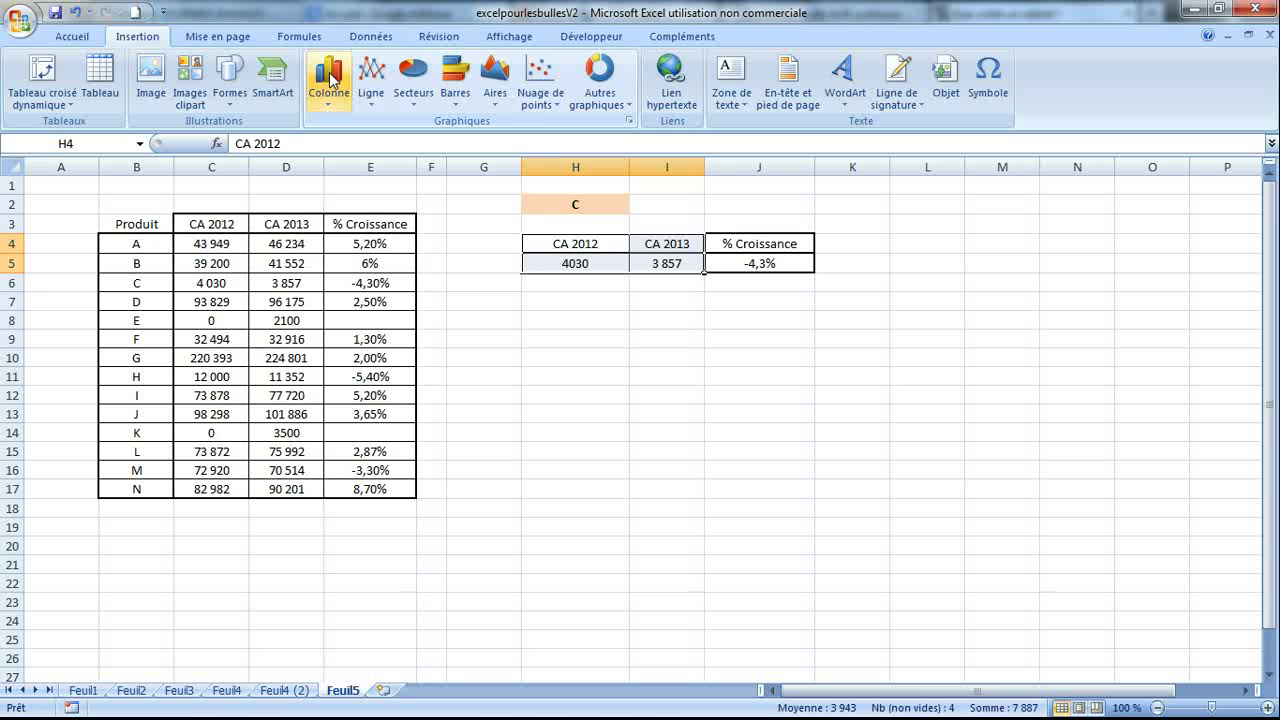
click(331, 80)
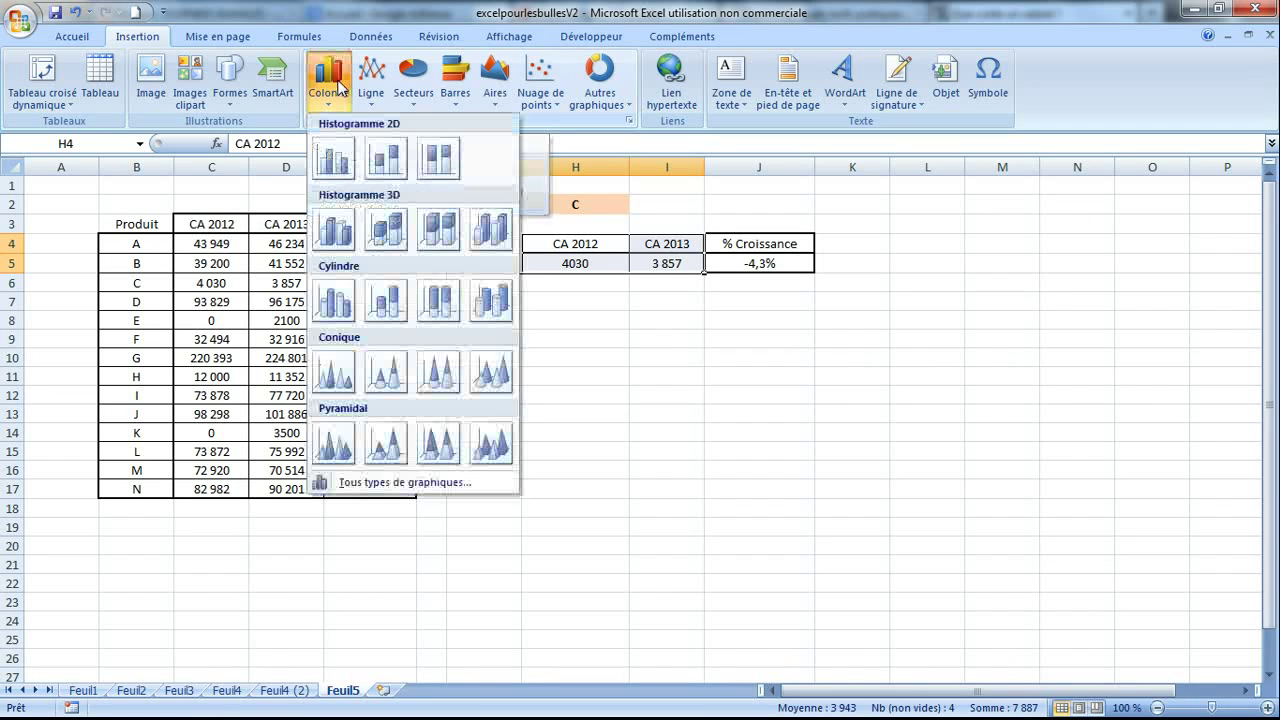
click(333, 163)
drag(724, 295, 823, 287)
- Delete the Série1 legend from the chart and lower the upper edge of the plot area slightly
click(955, 432)
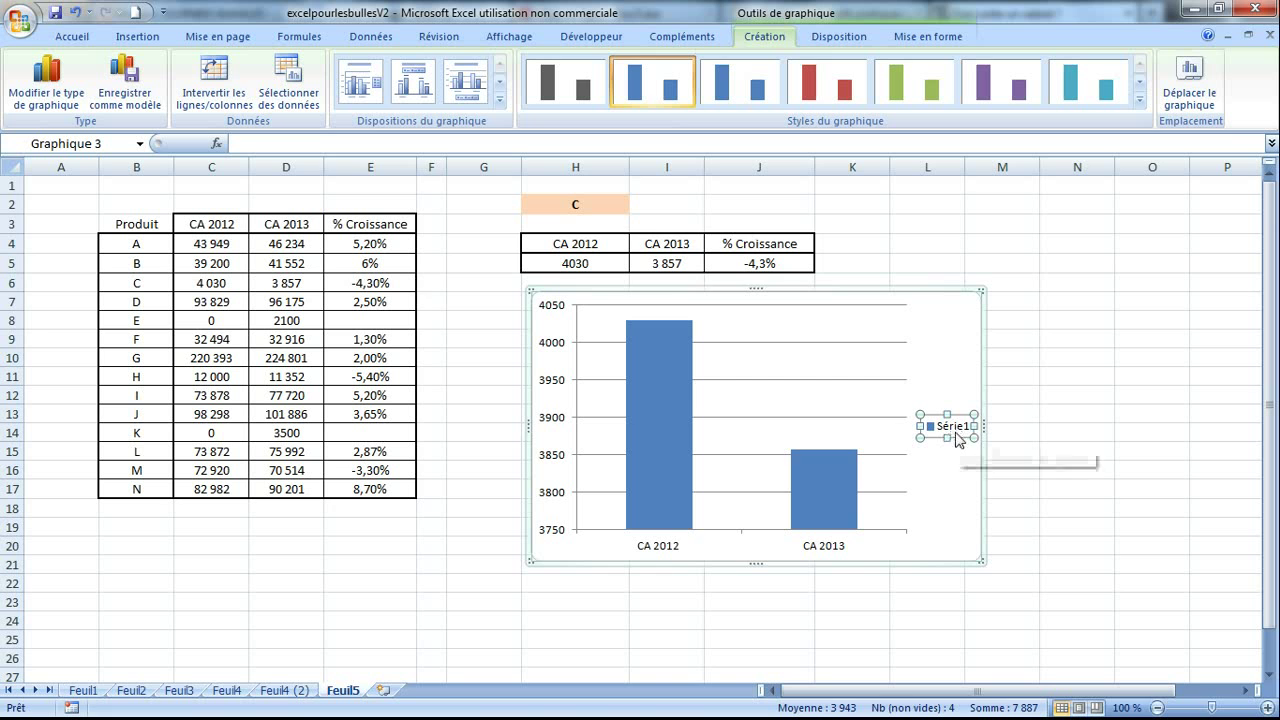
key(Delete)
click(838, 314)
drag(969, 307, 967, 326)
click(1075, 321)
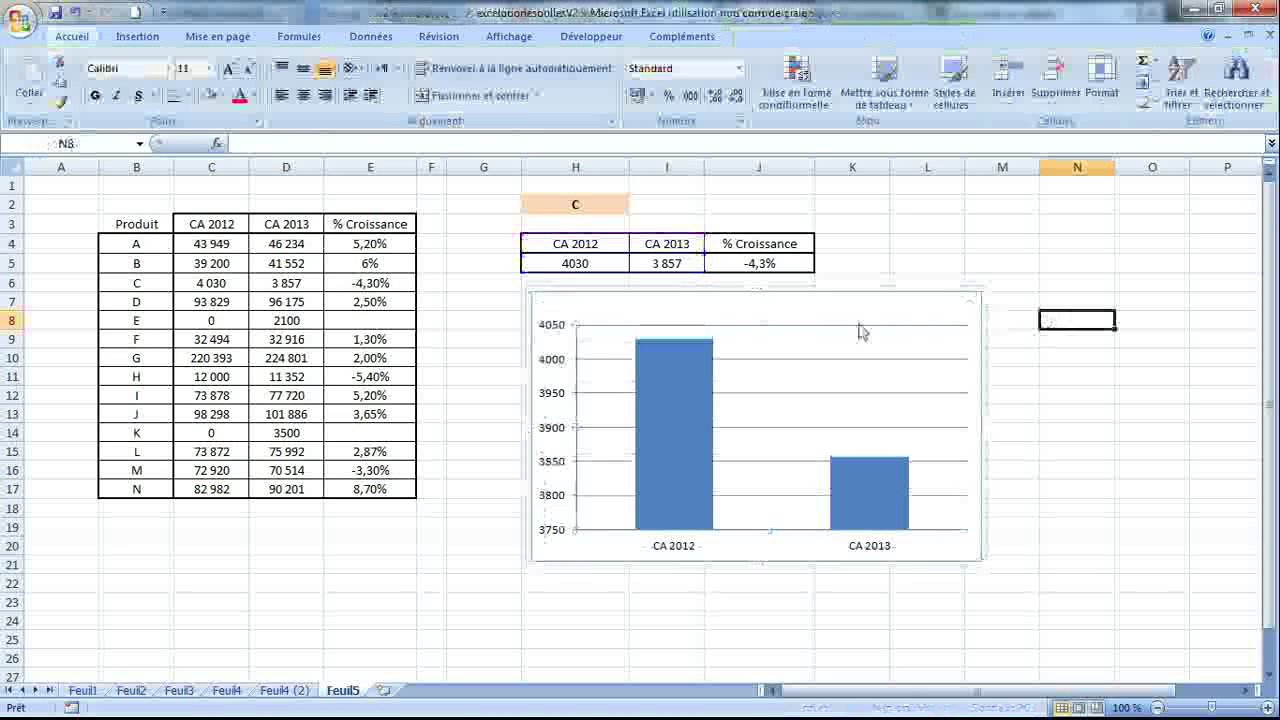
- Enter the formula ="Progression de CA è Référence :"&H2 in cell H3
click(575, 227)
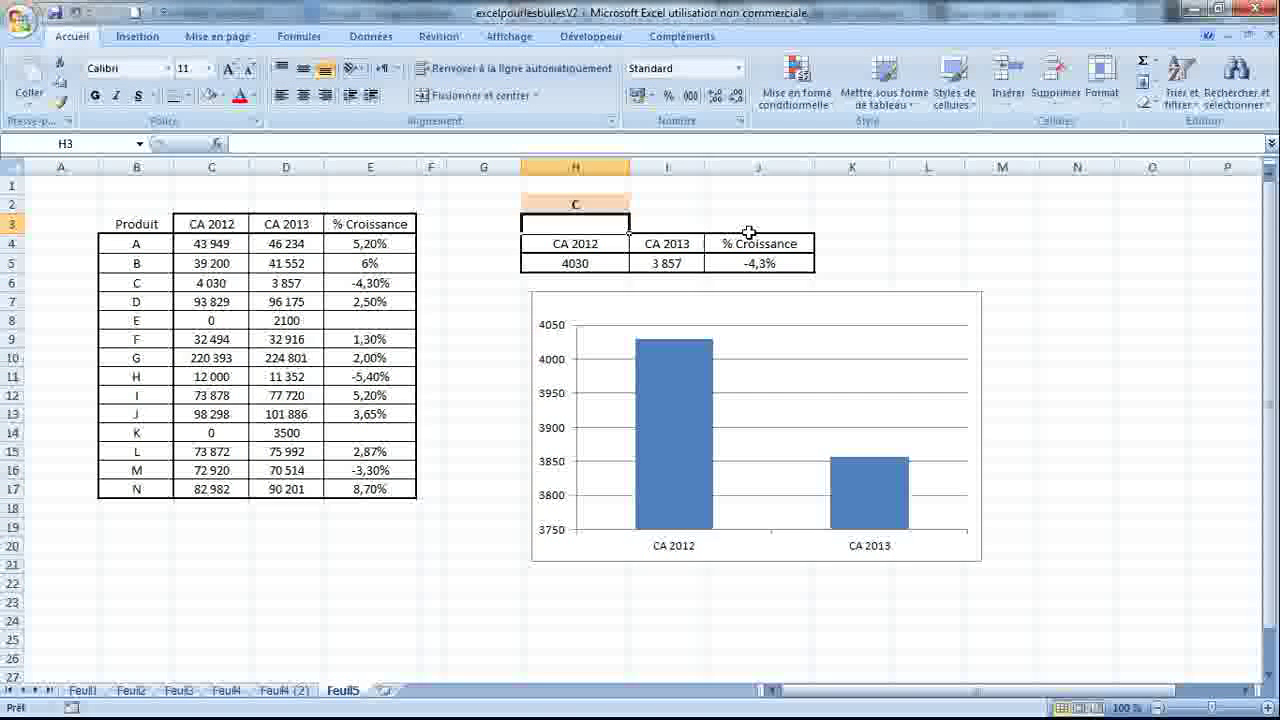
text(="P)
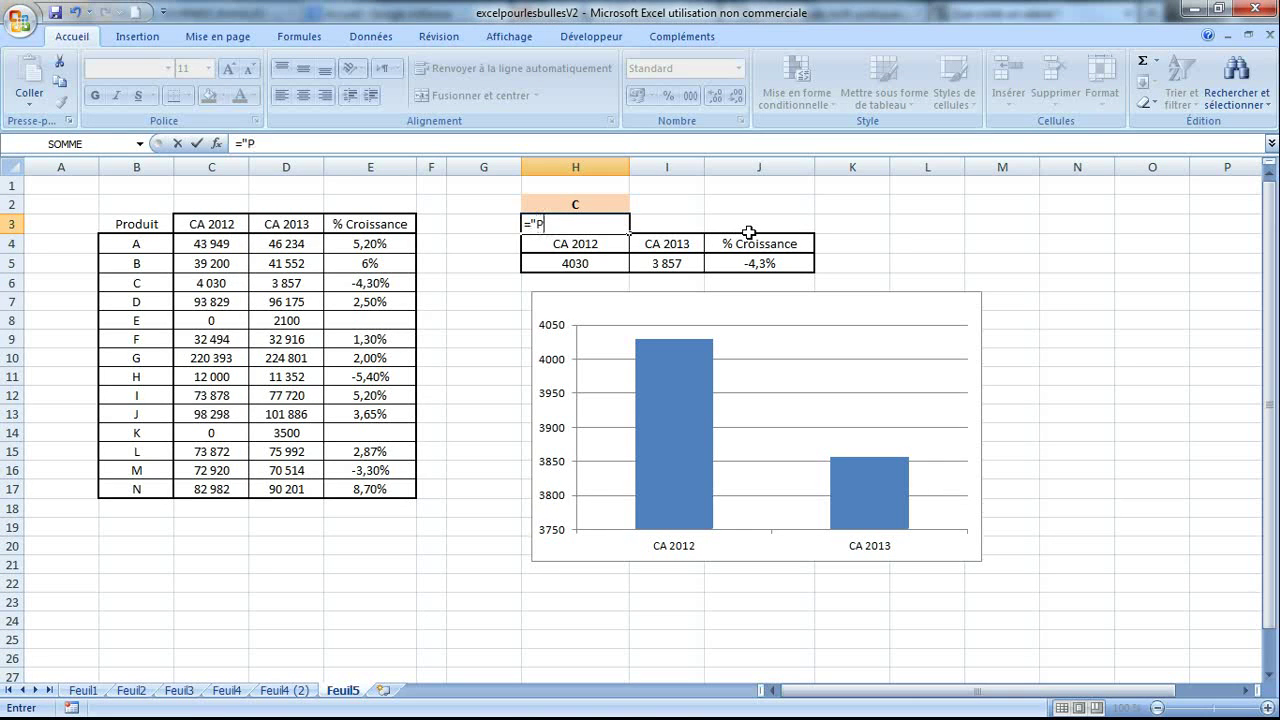
text(rogession de CA)
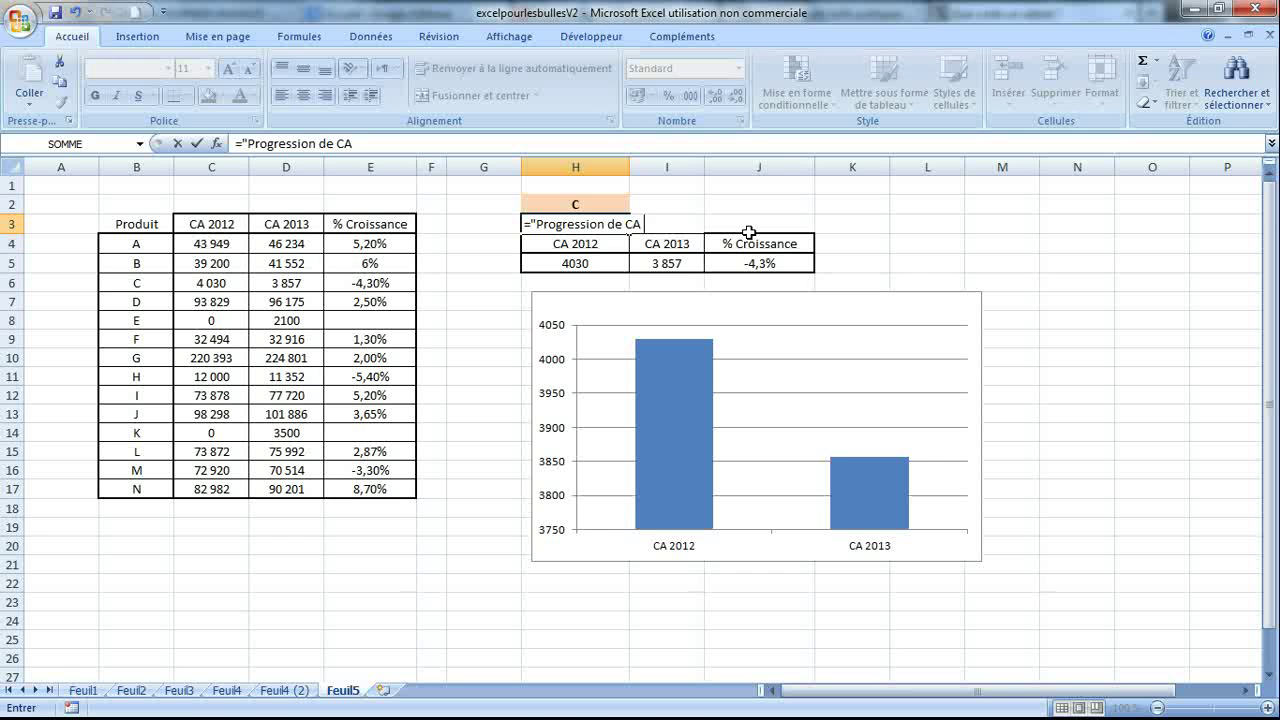
text(è Référe,)
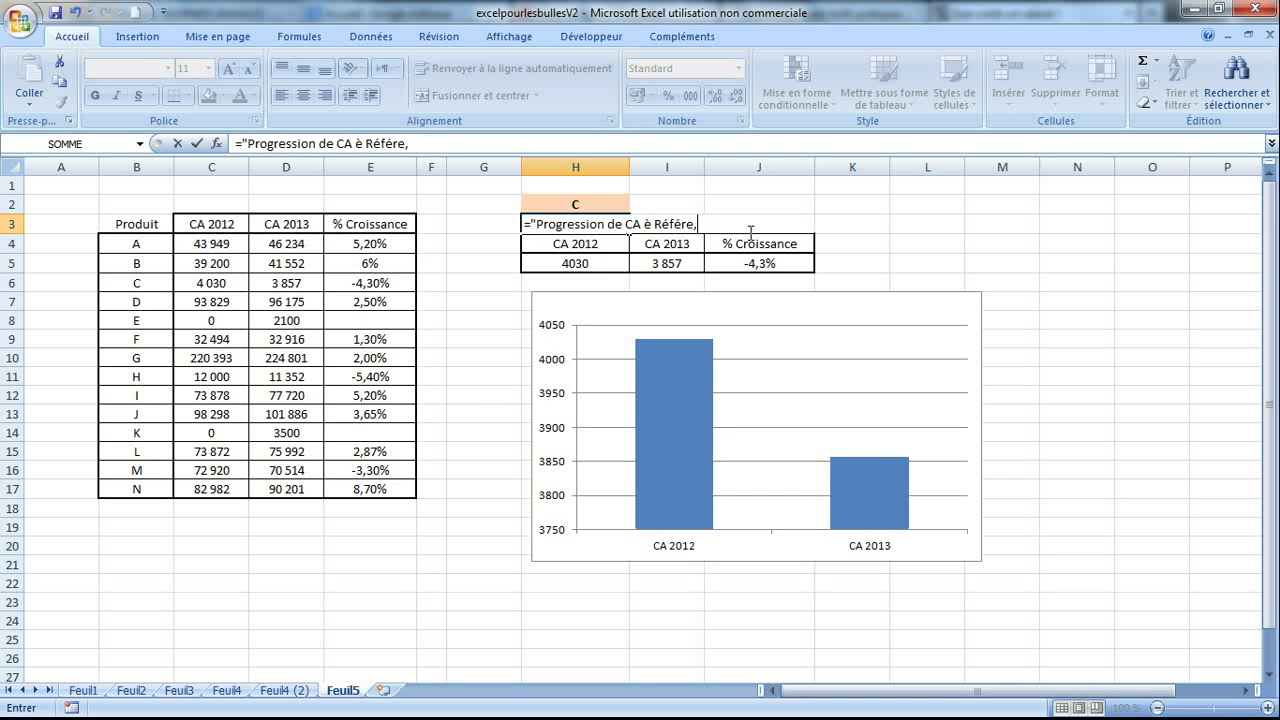
text(cece)
text(&)
click(598, 201)
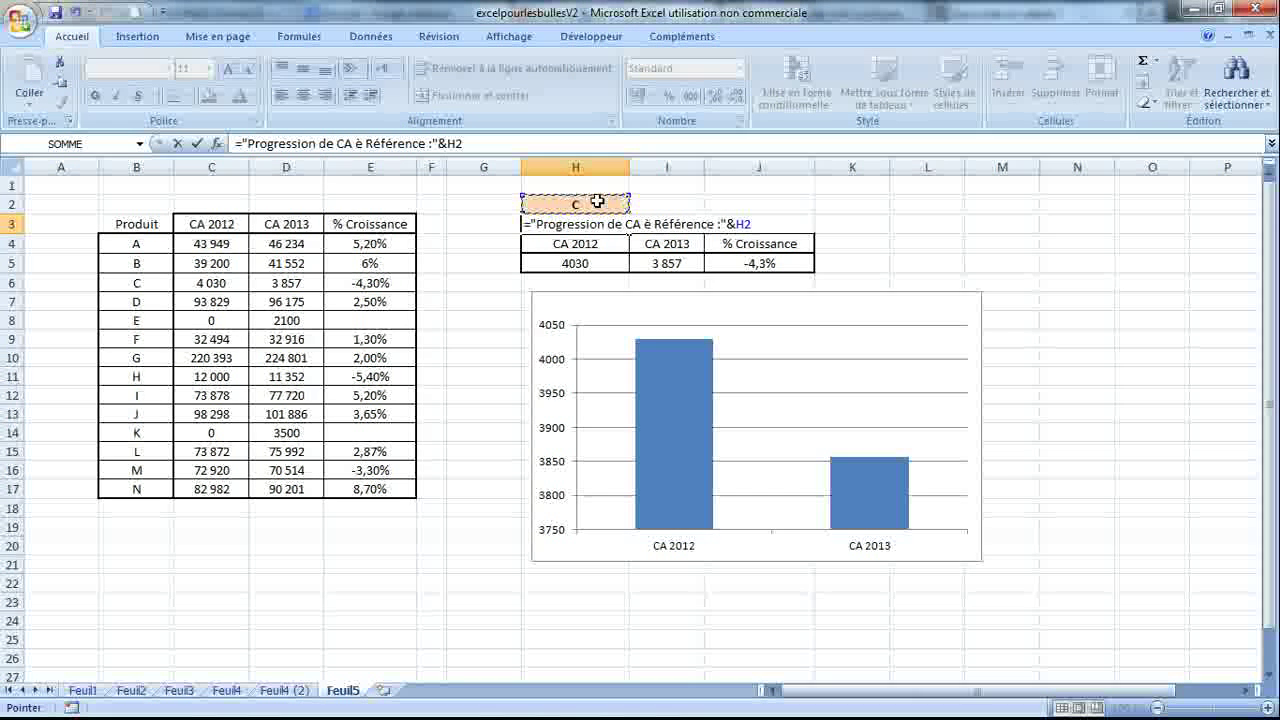
key(Return)
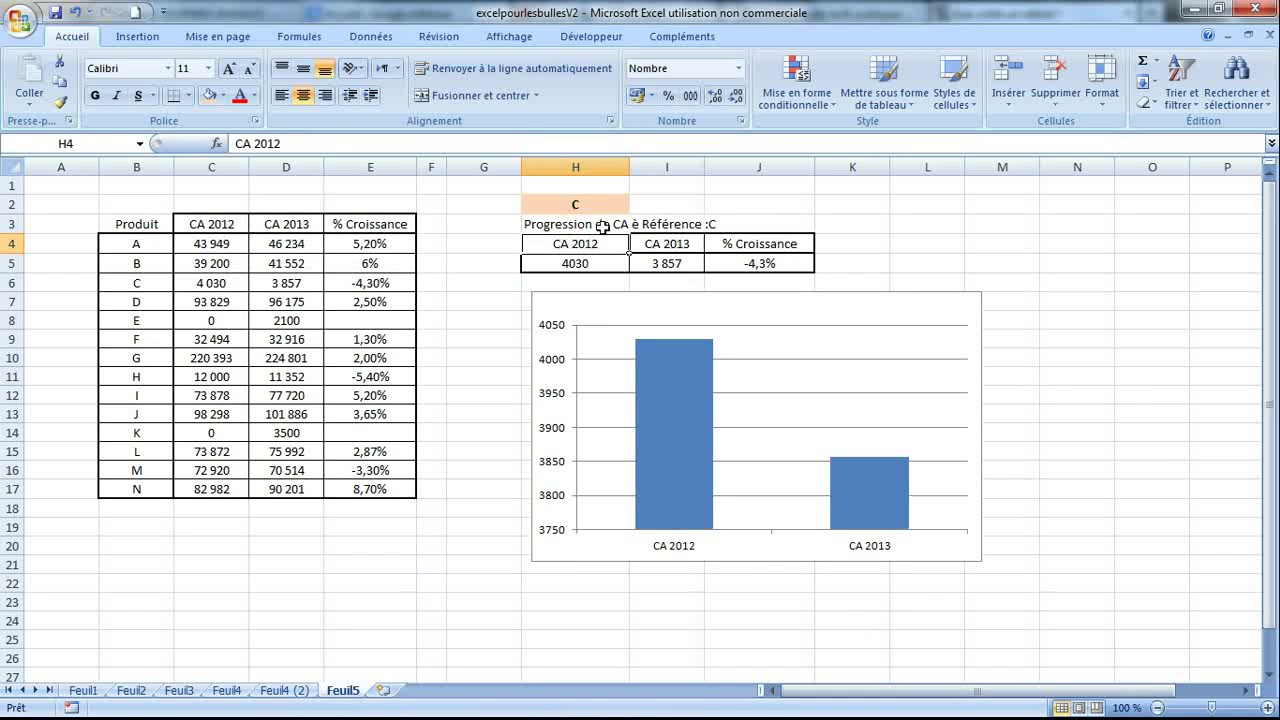
- Correct the H3 formula to ="Progression de CA - Référence : "&H2, with a hyphen and a space after the colon
click(598, 226)
click(367, 143)
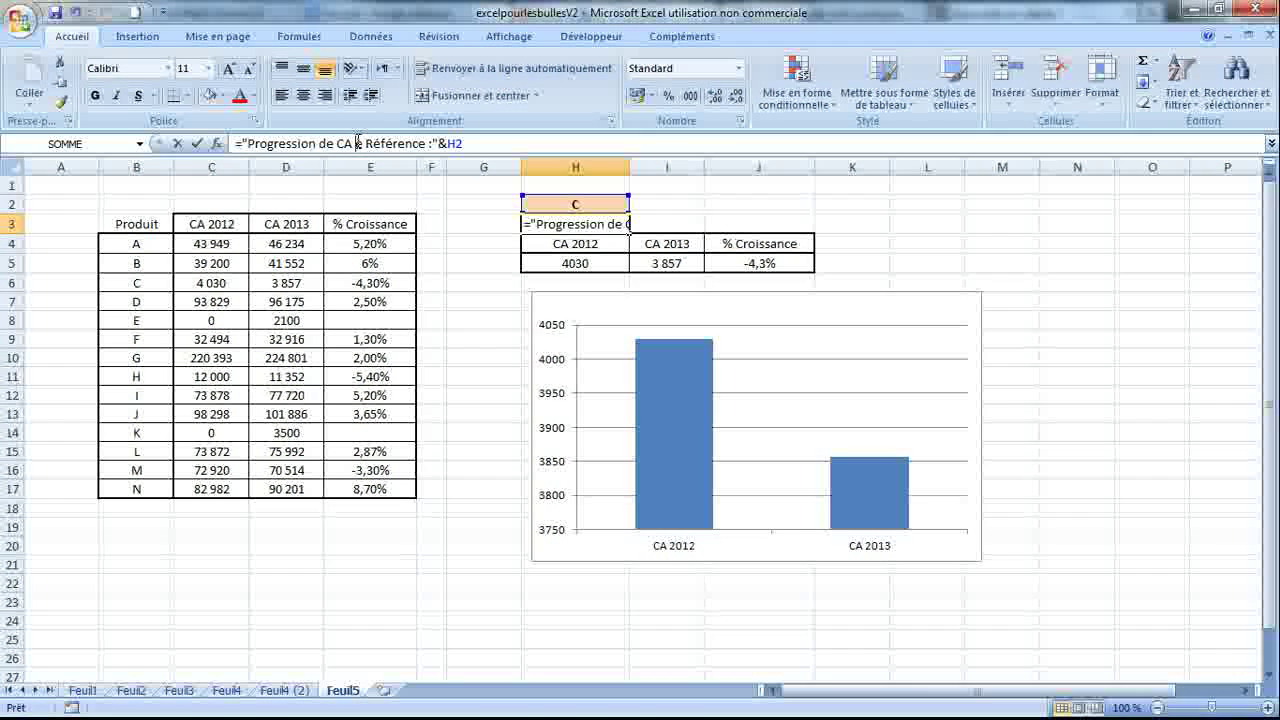
key(BackSpace)
text(-)
key(Return)
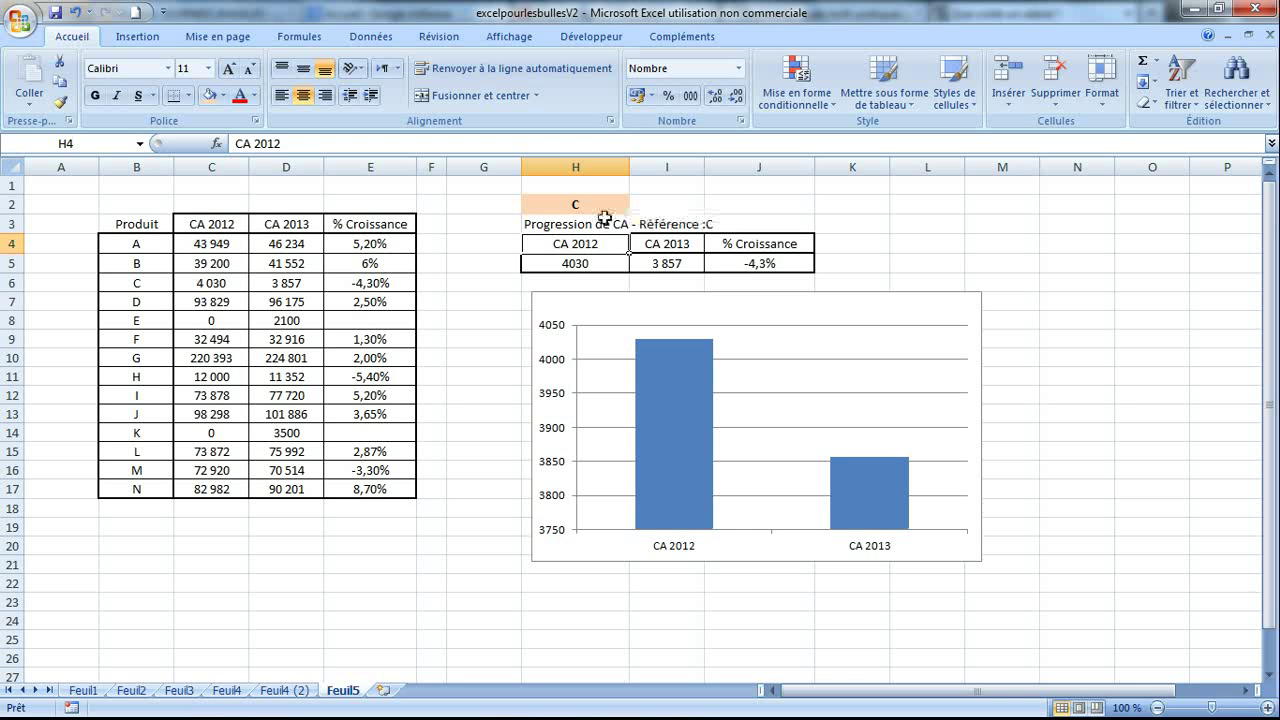
click(582, 222)
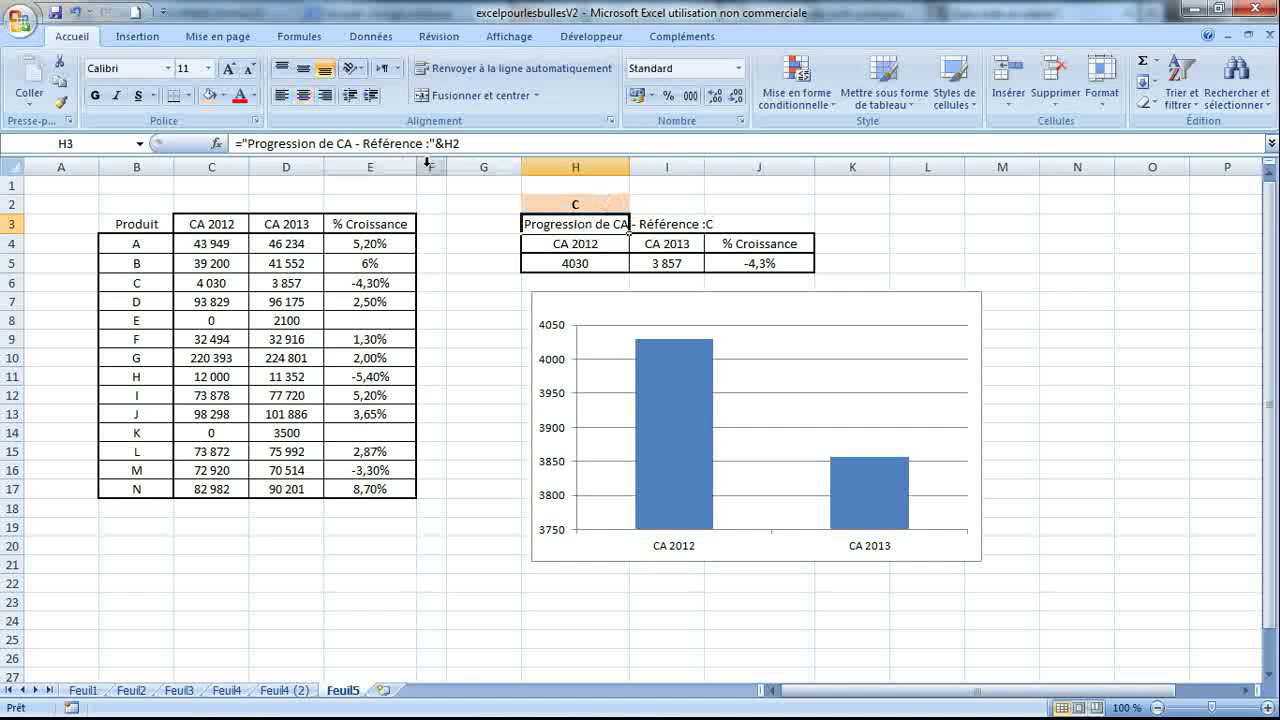
click(435, 143)
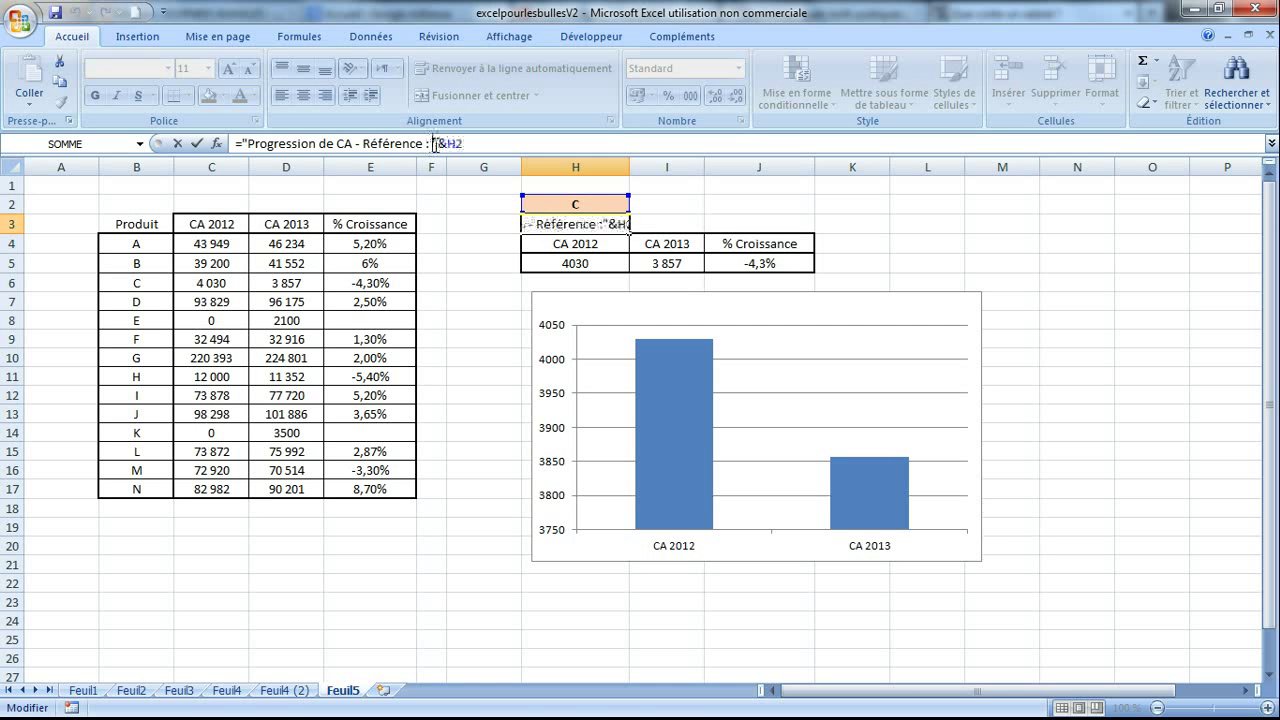
key(Return)
- Test the product list in H2 by choosing E, followed by H
click(543, 203)
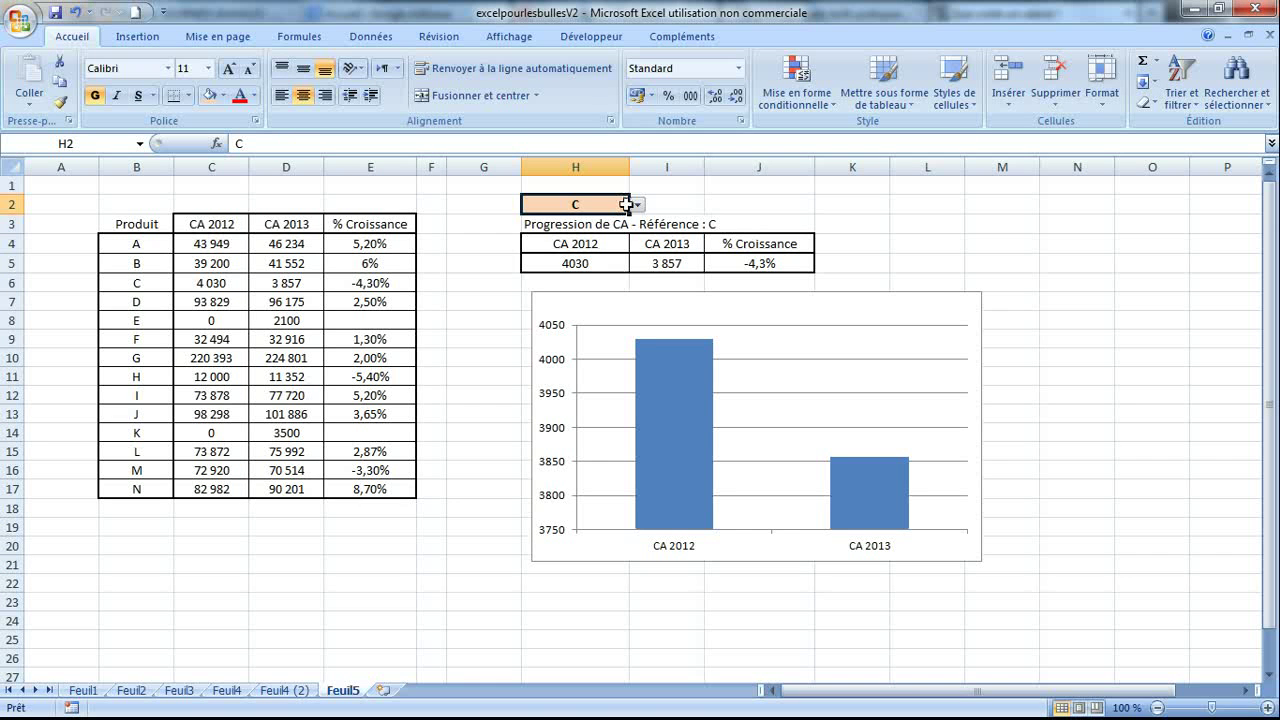
click(636, 204)
click(603, 244)
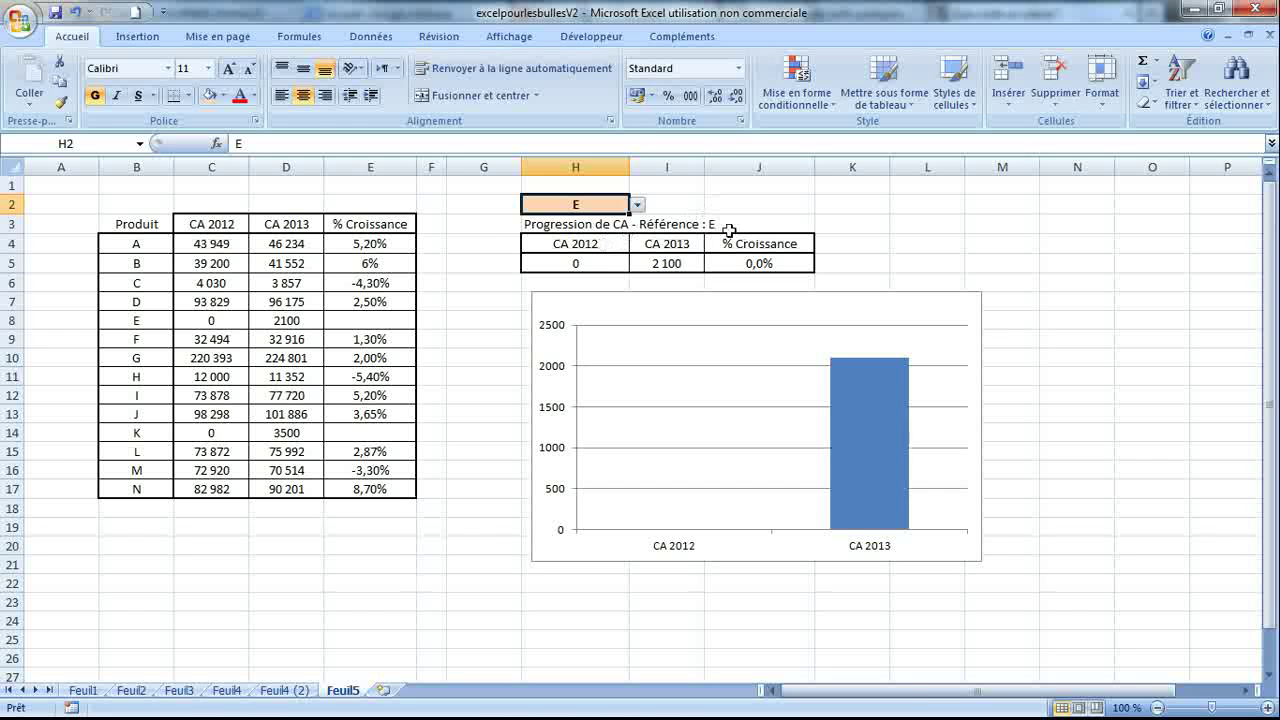
click(636, 204)
click(575, 260)
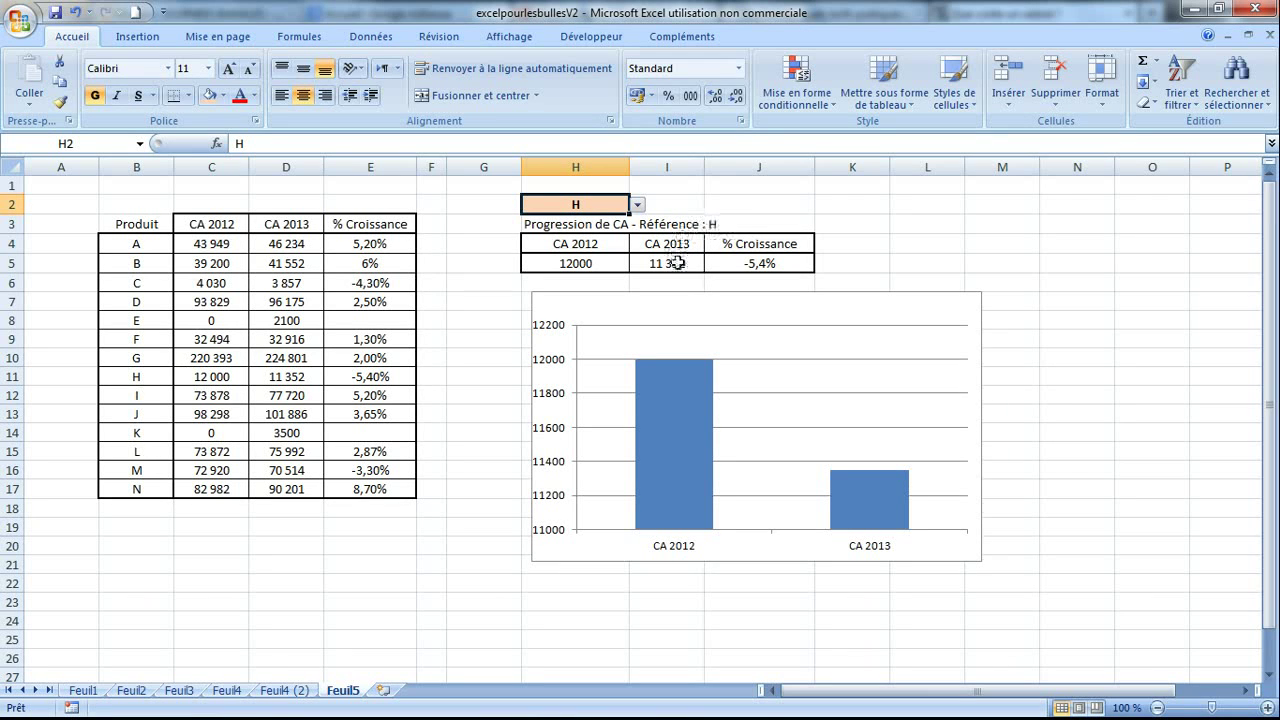
- Add a centered overlay title to the chart and move it slightly upward
click(626, 302)
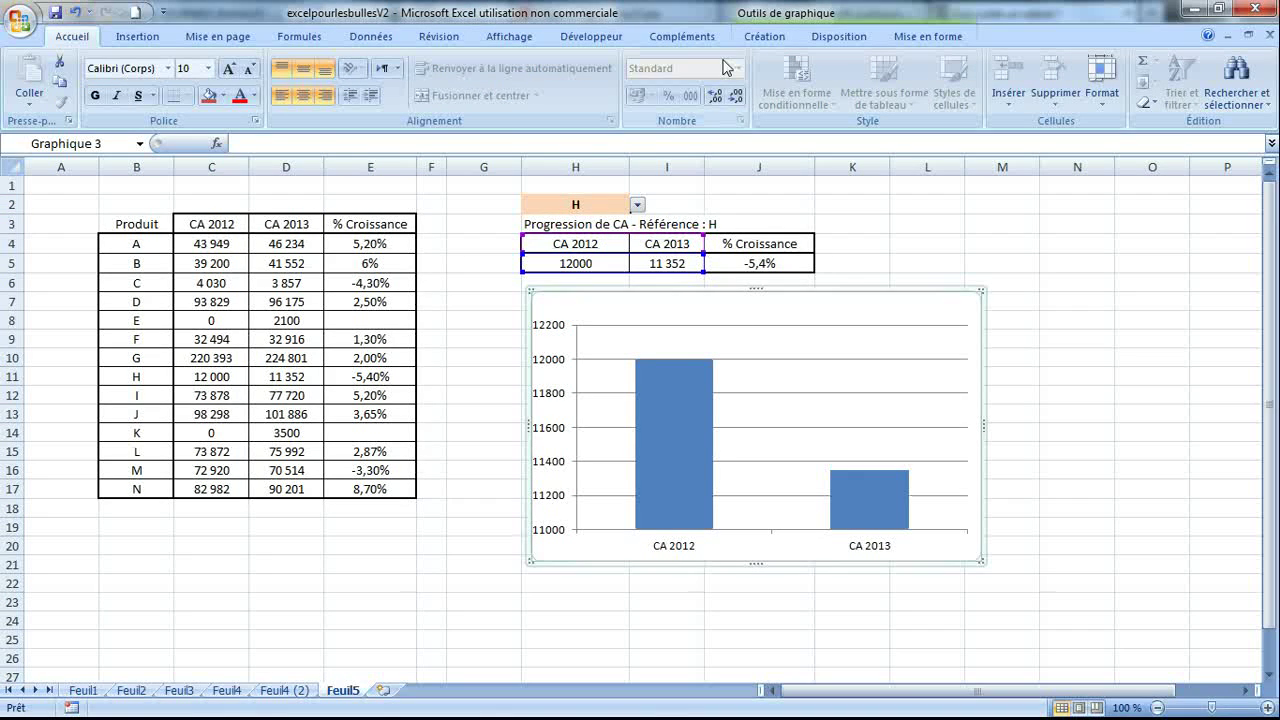
click(781, 40)
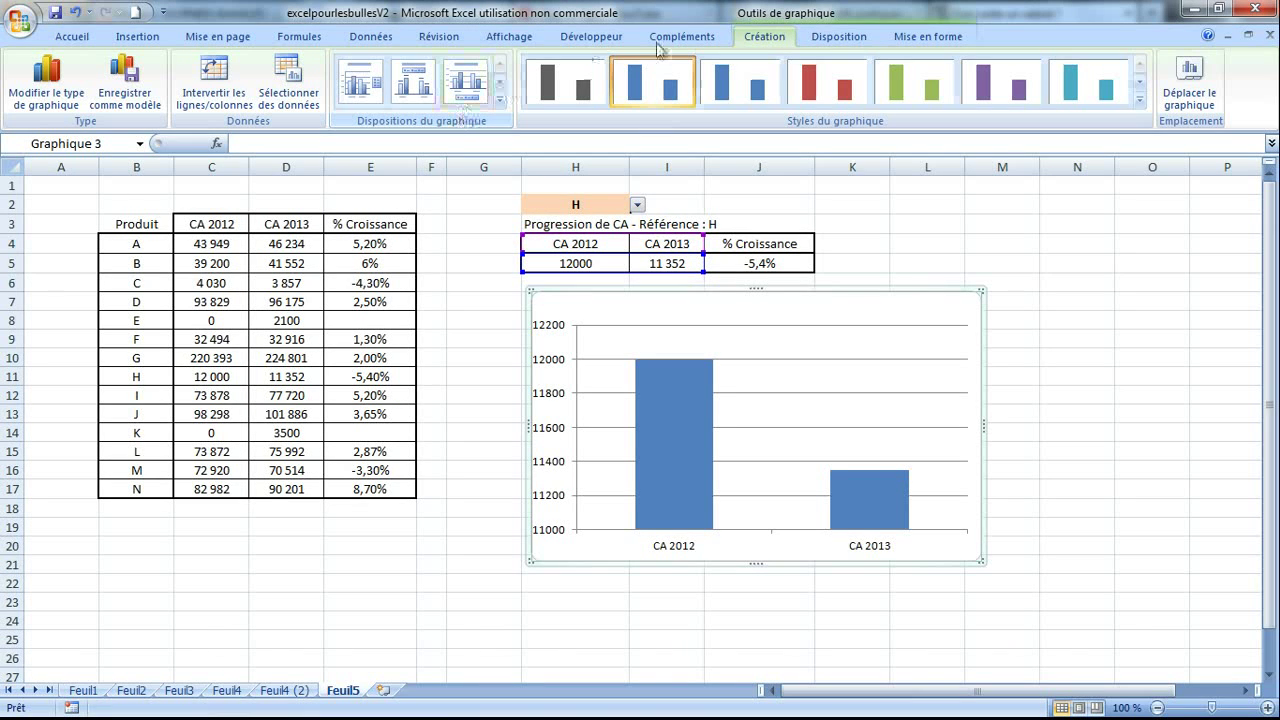
click(826, 40)
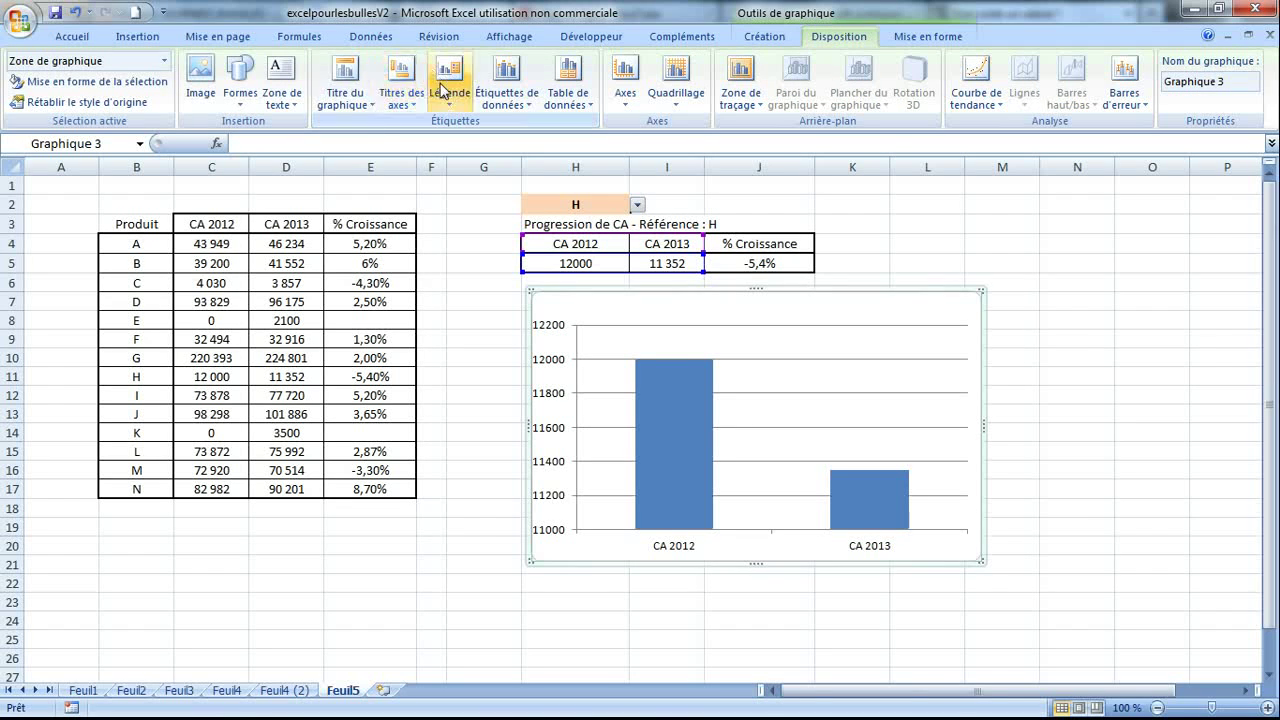
click(357, 89)
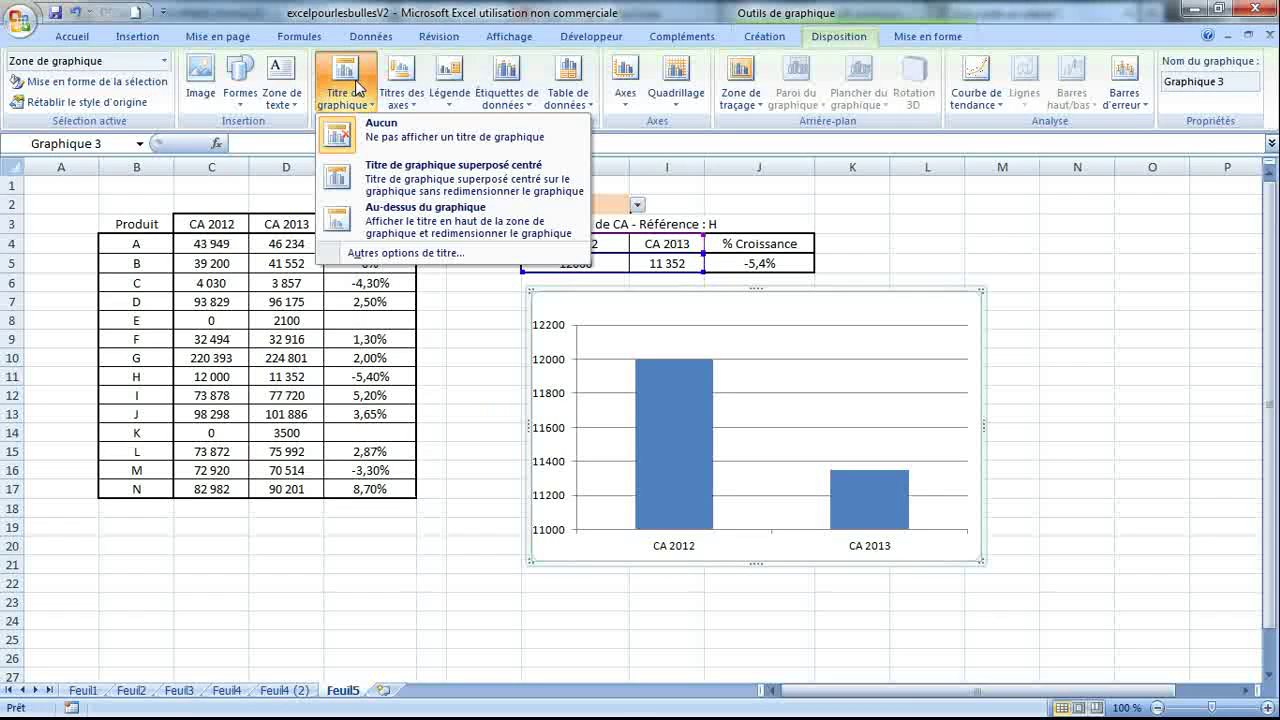
click(406, 181)
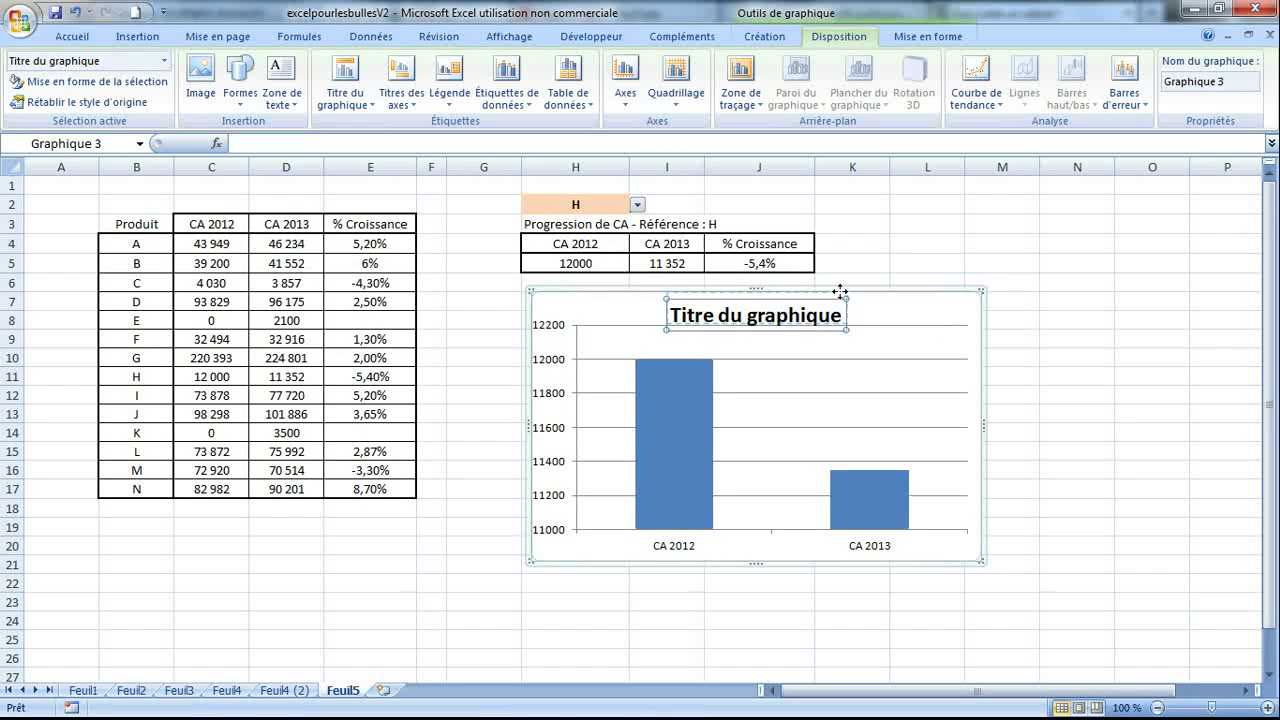
drag(840, 292, 842, 289)
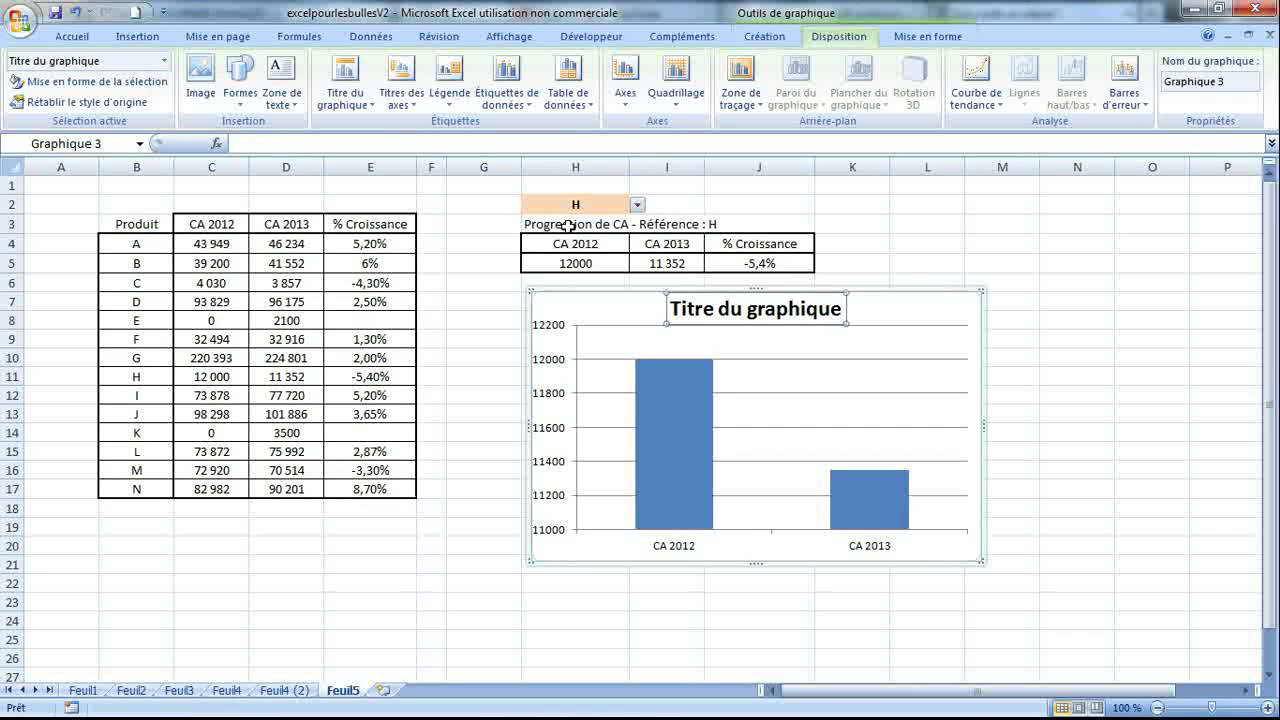
- Link the chart title to cell H3 with the reference =Feuil5!$H$3
text(=)
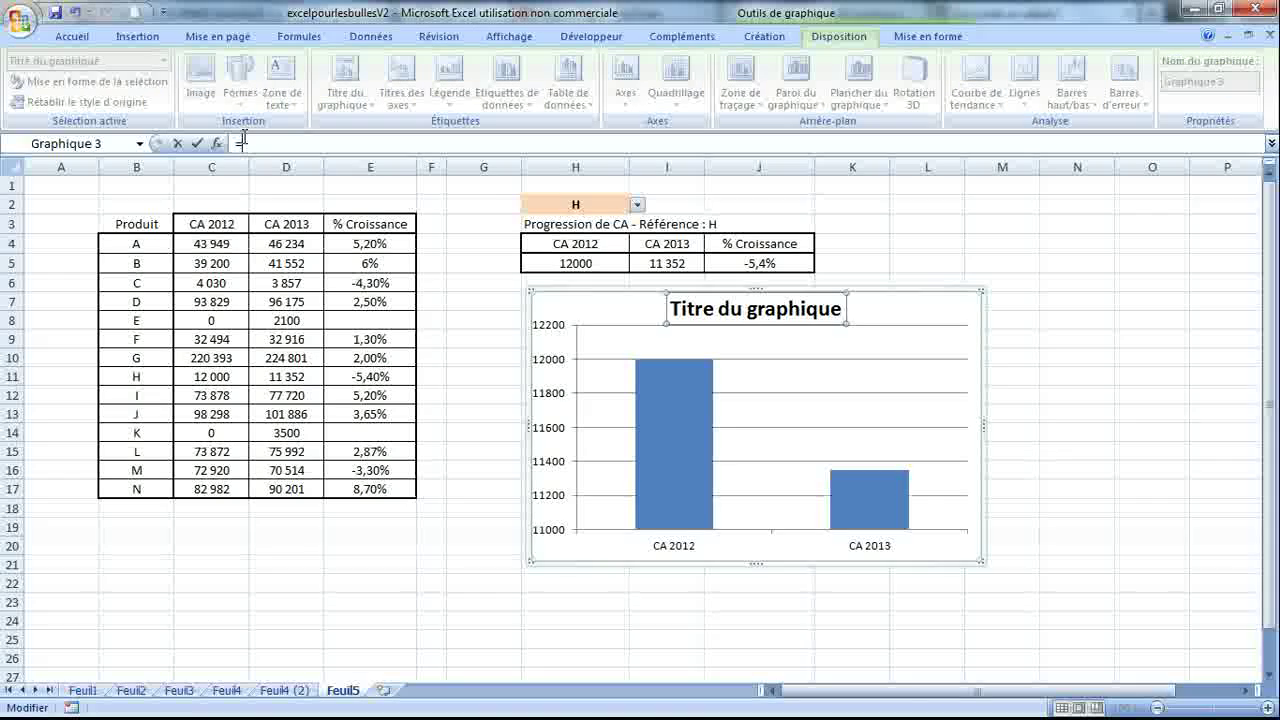
click(530, 222)
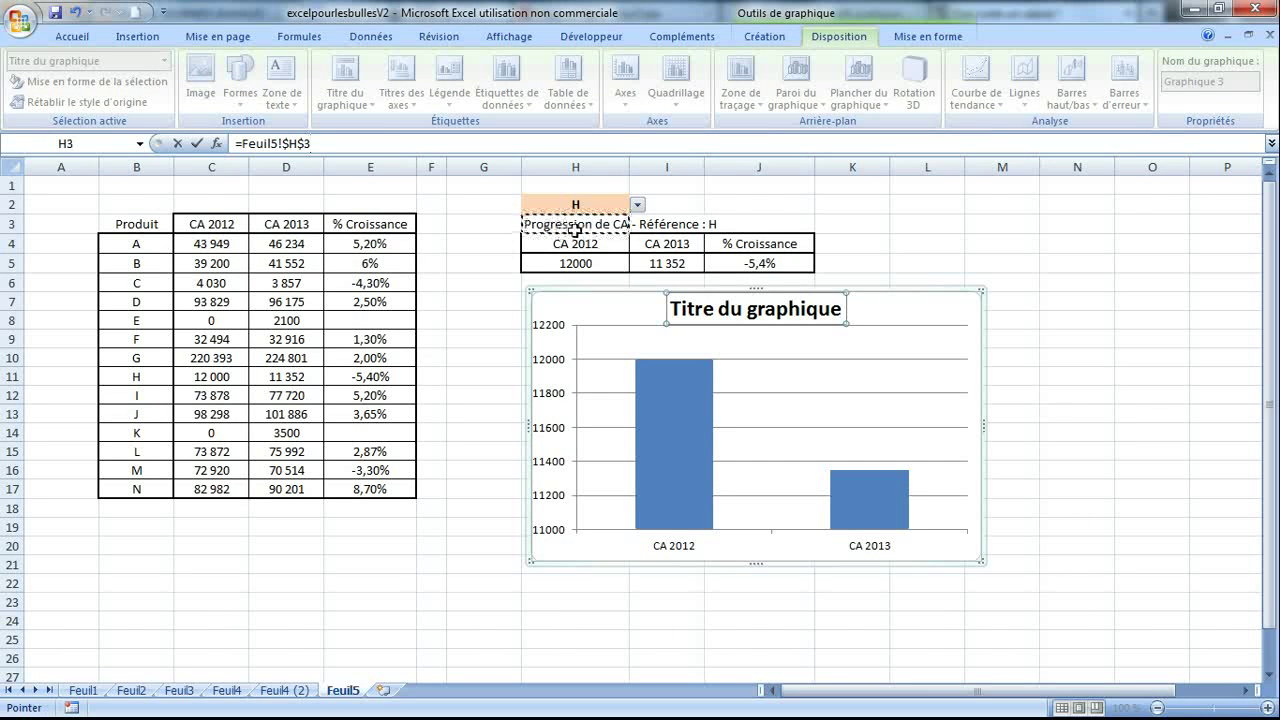
key(Return)
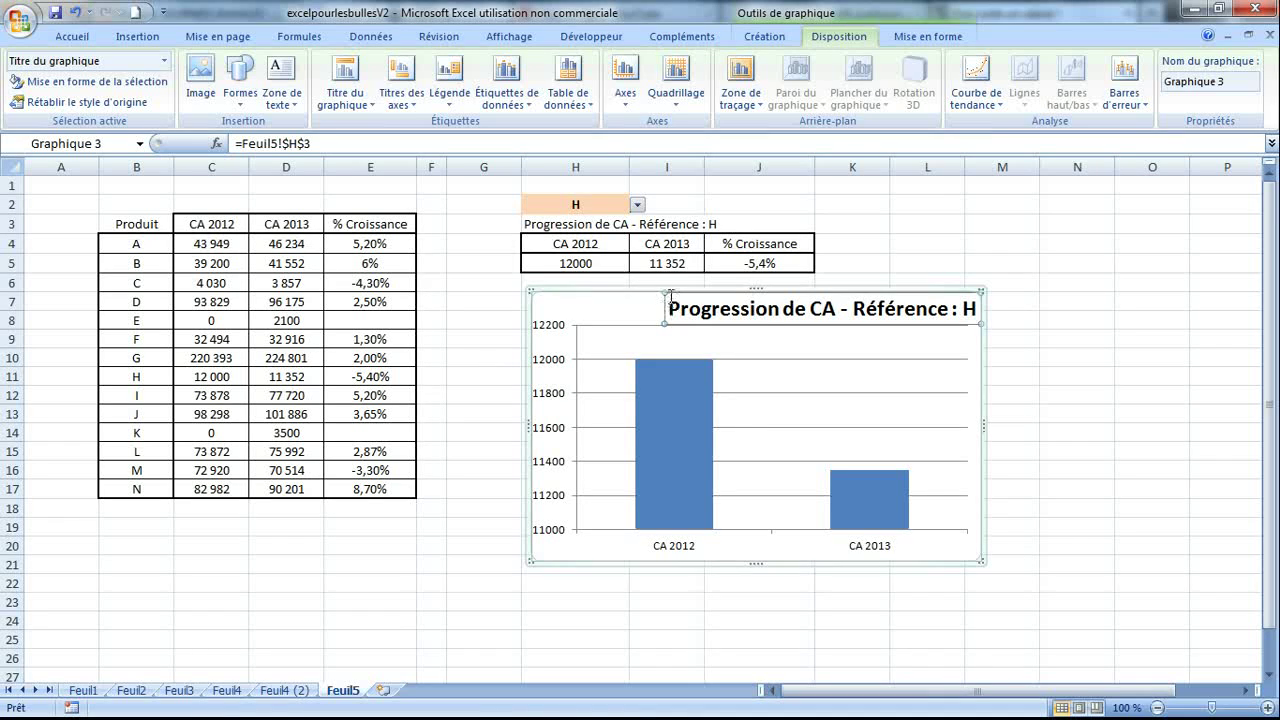
- Move the linked chart title leftward so it is centered above the columns
drag(663, 294, 618, 312)
click(690, 305)
click(680, 313)
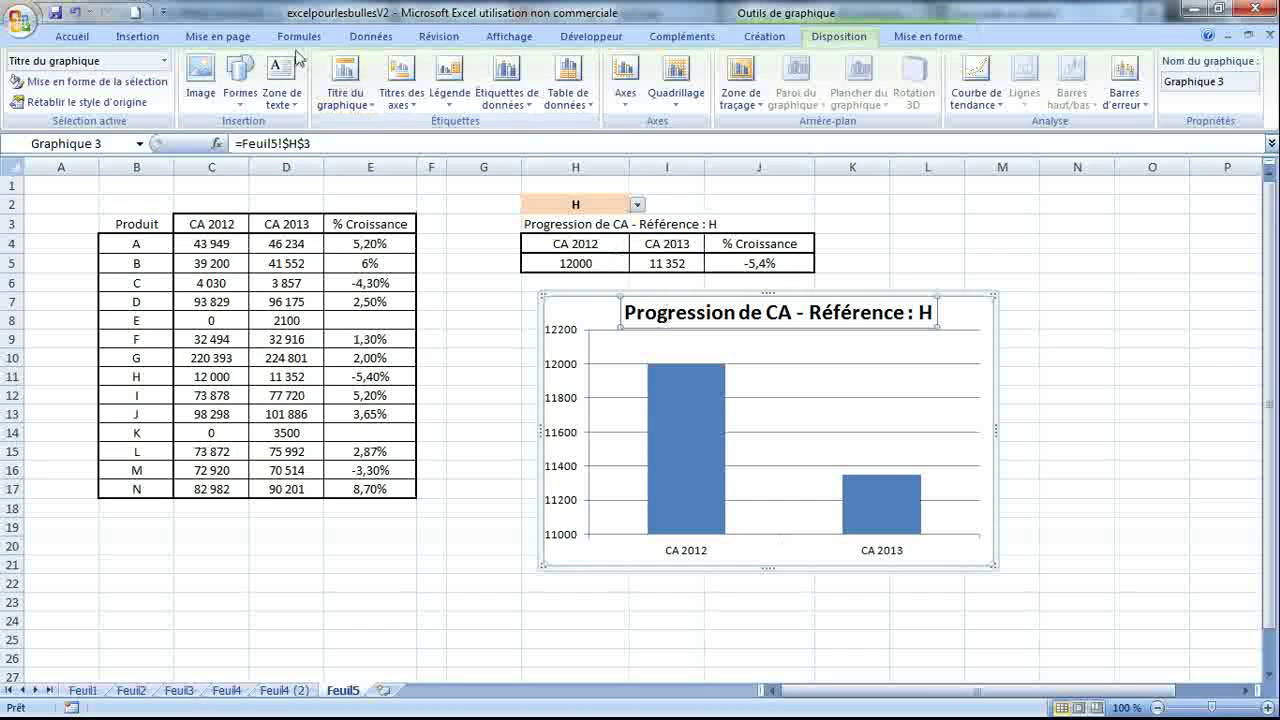
- Test the chart and its linked title by choosing products K, J and M in the H2 list
click(735, 205)
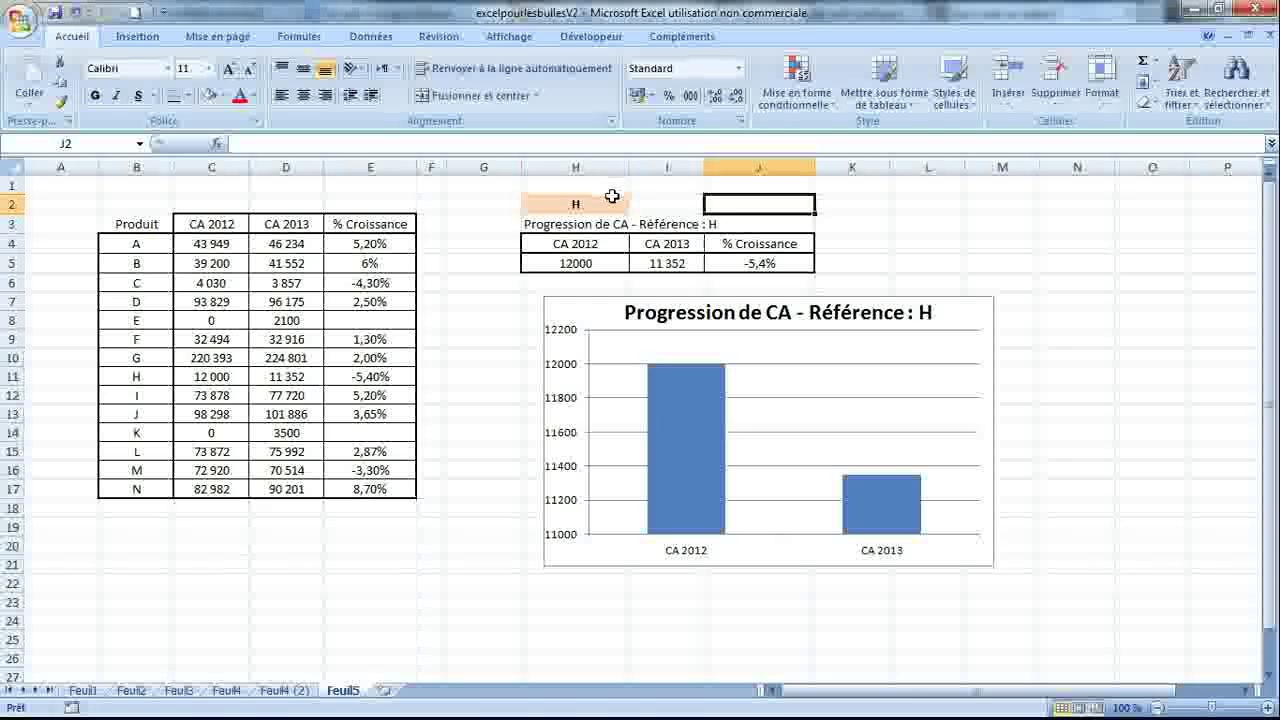
click(612, 200)
click(637, 204)
click(601, 264)
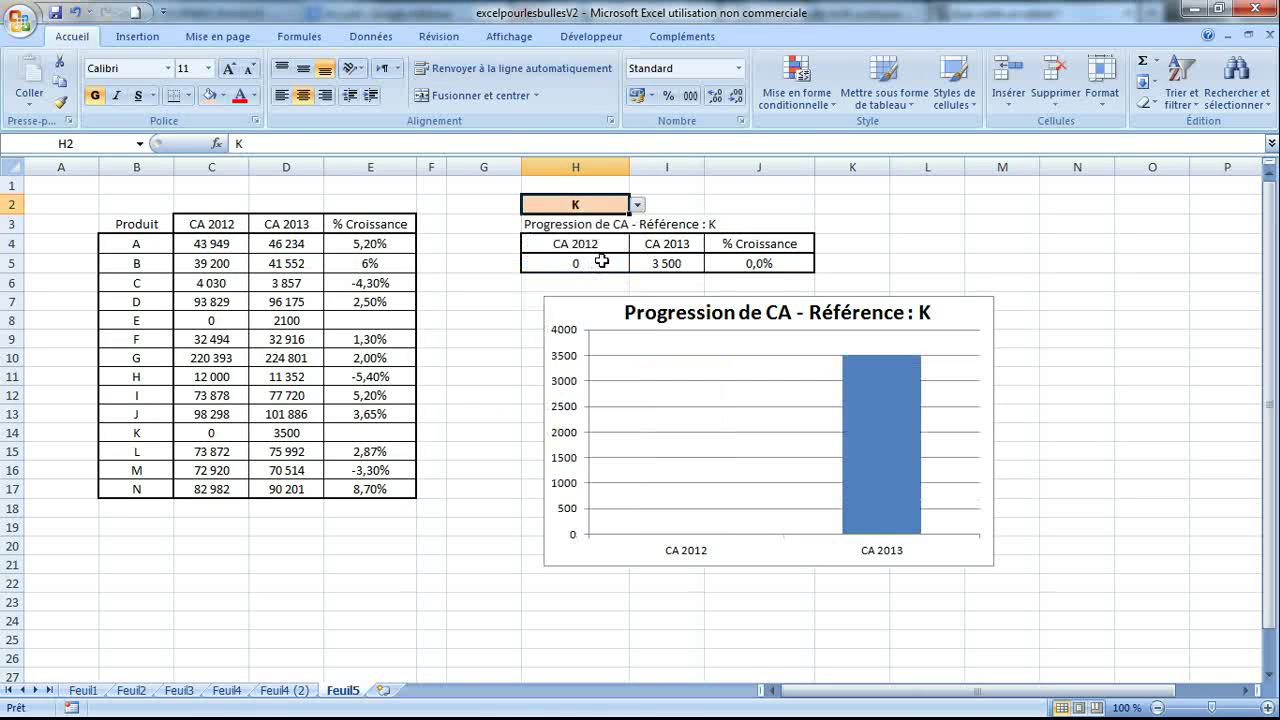
click(637, 205)
click(578, 251)
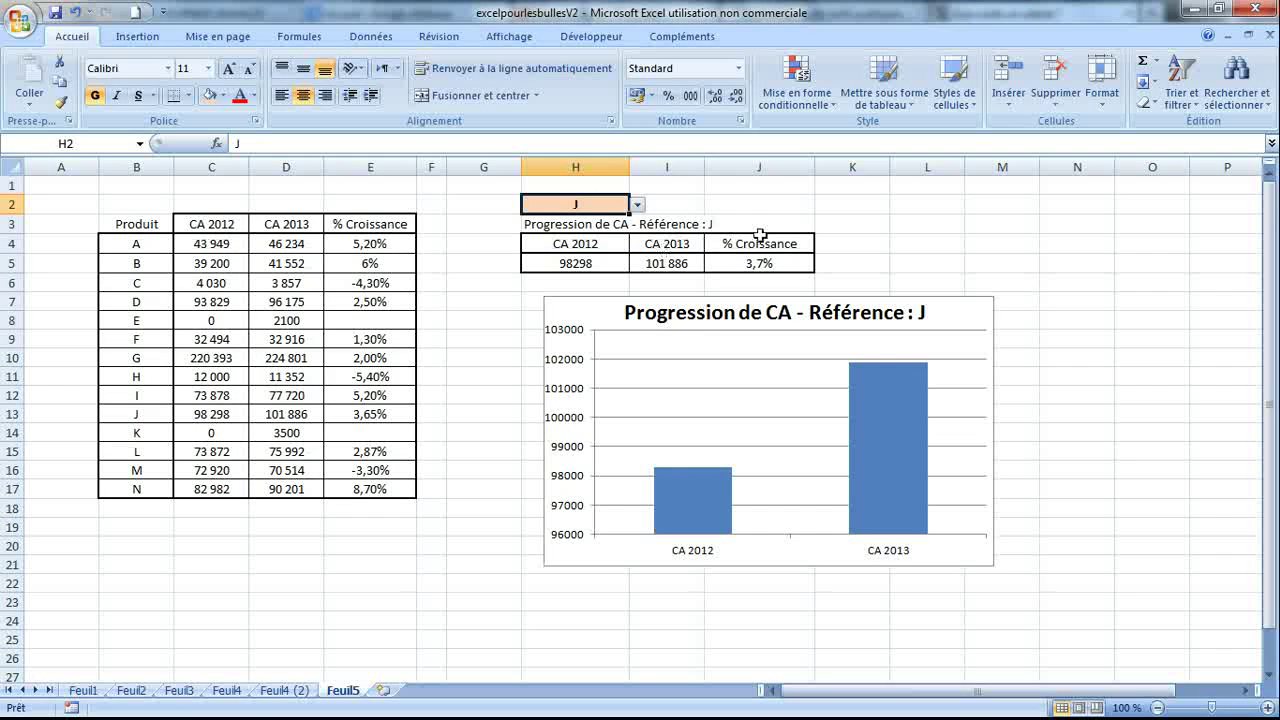
click(637, 204)
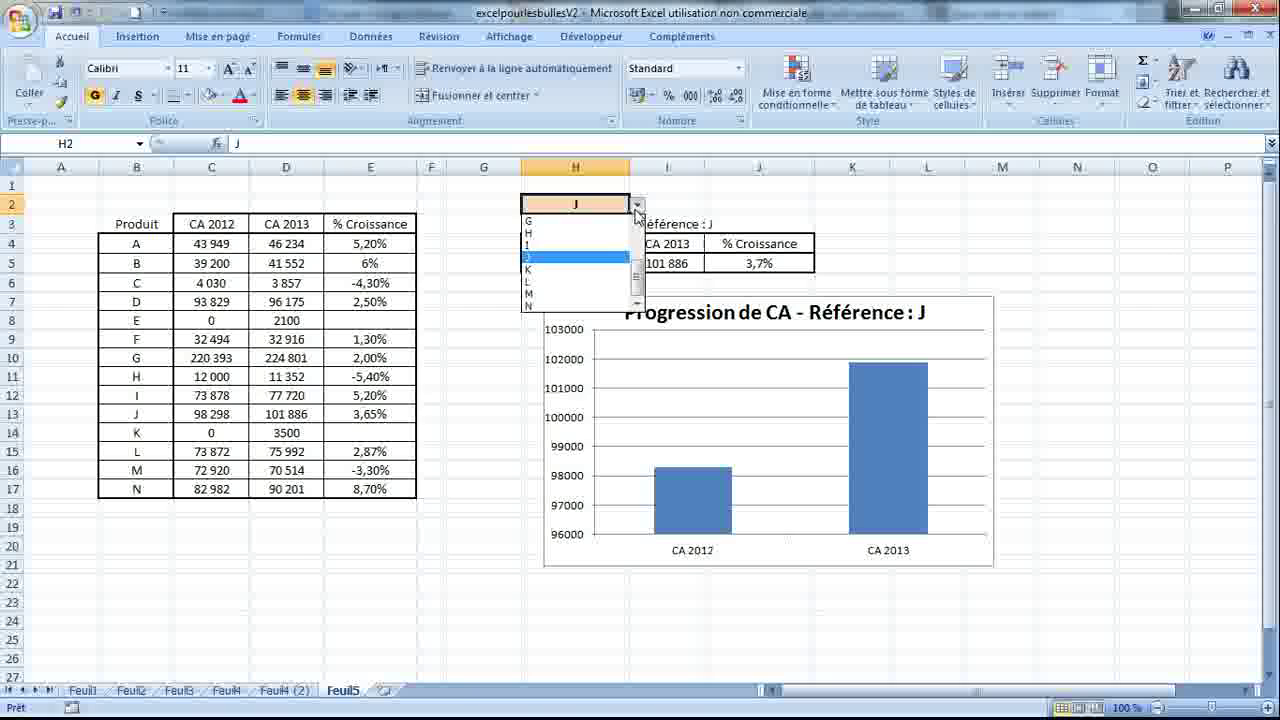
click(578, 288)
click(899, 266)
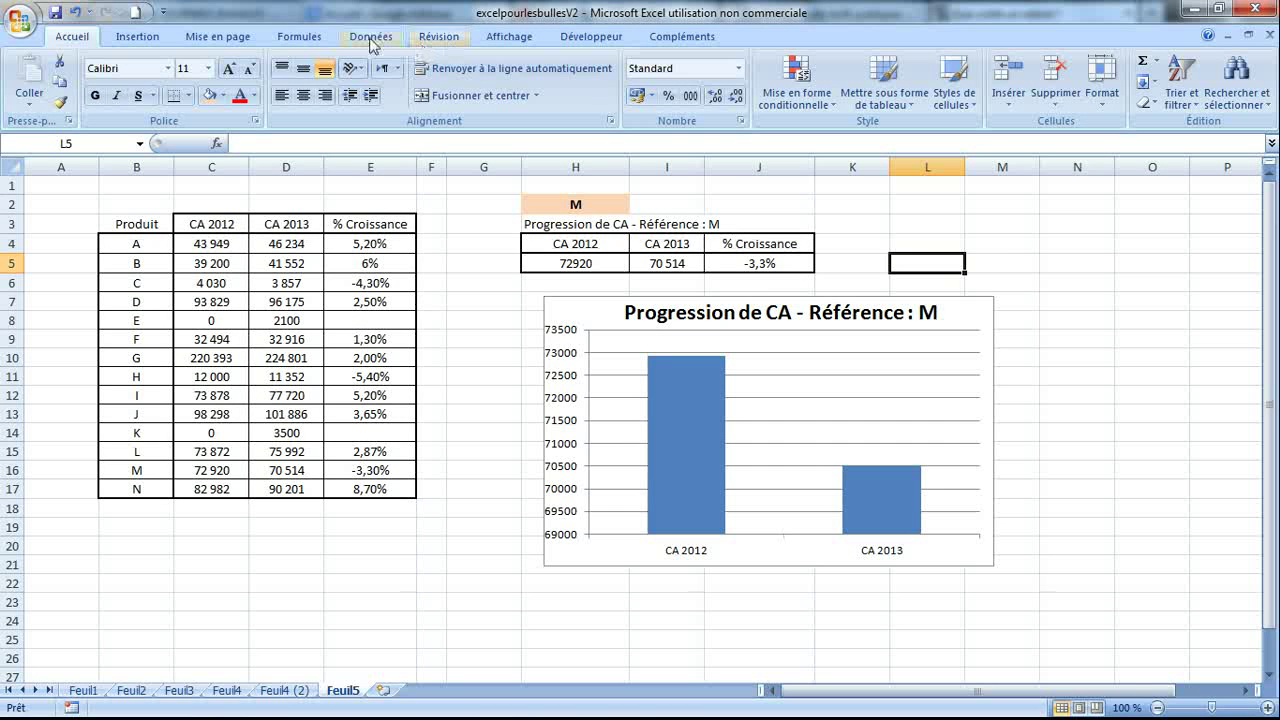
- Draw a small text box on the chart between the CA 2012 and CA 2013 columns
click(137, 37)
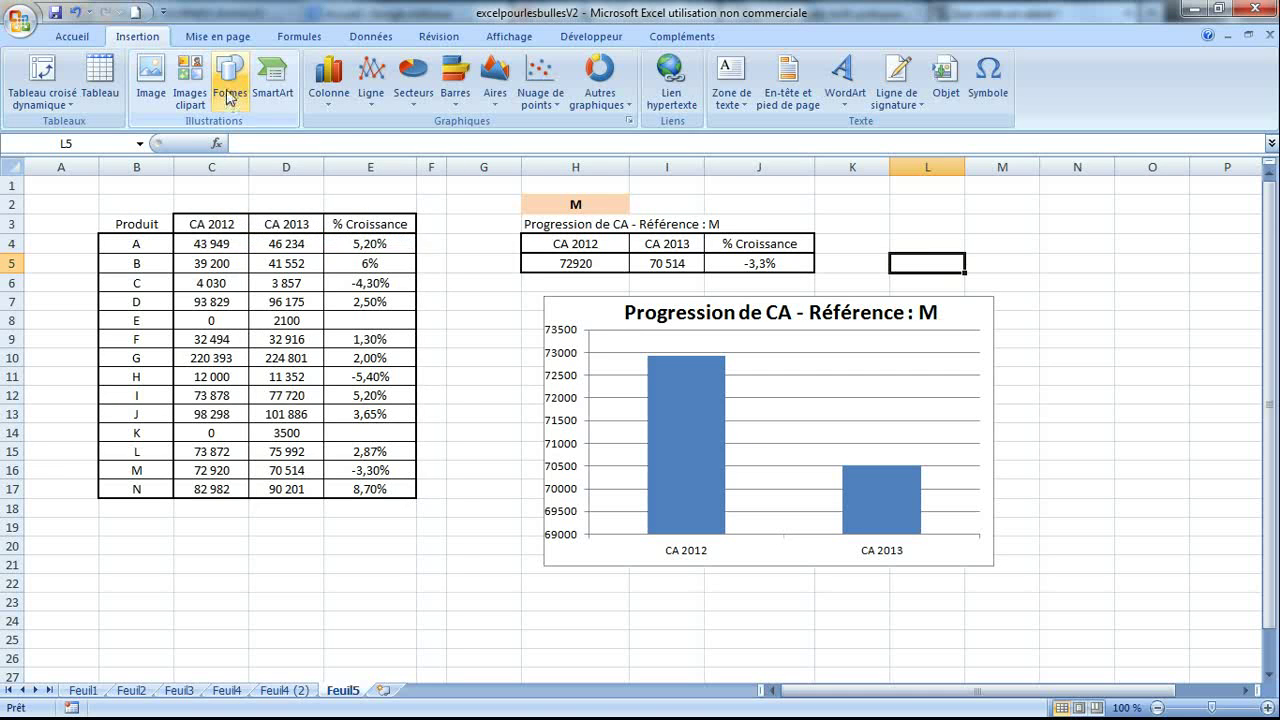
click(231, 97)
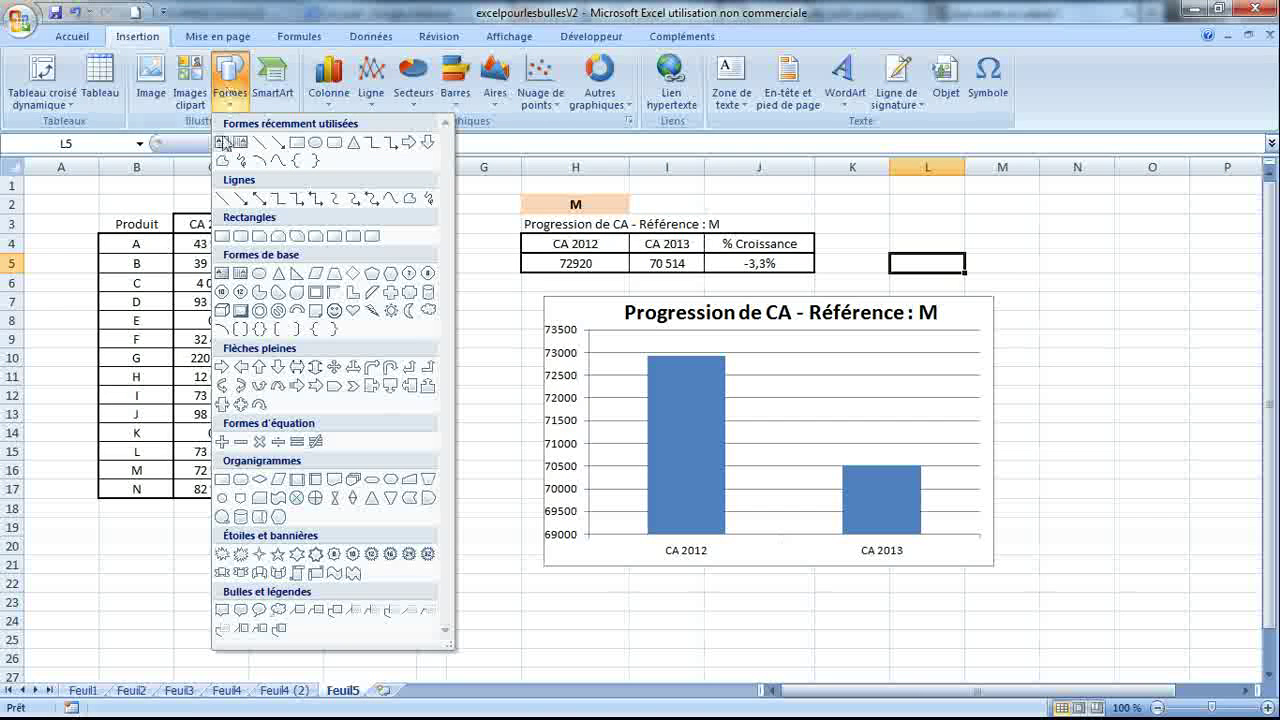
click(224, 150)
drag(741, 394, 824, 427)
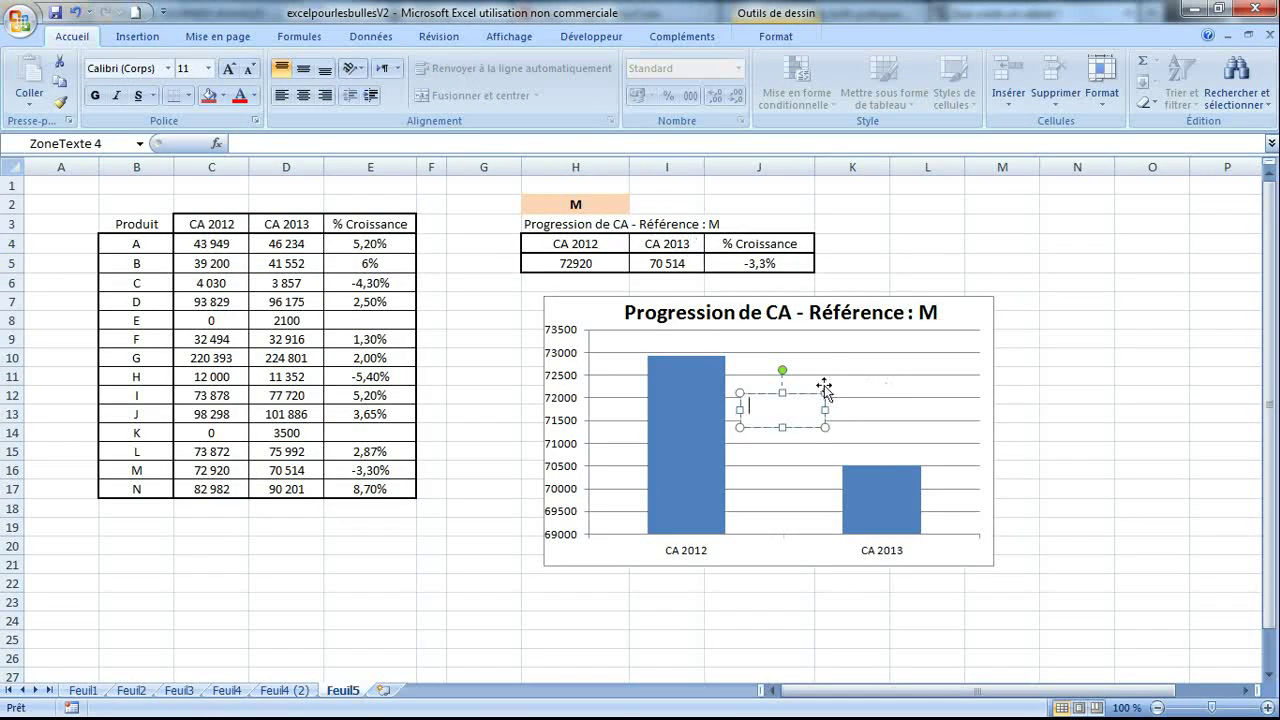
- Link the text box to the growth percentage with =$J$5 and center its text vertically and horizontally
click(810, 397)
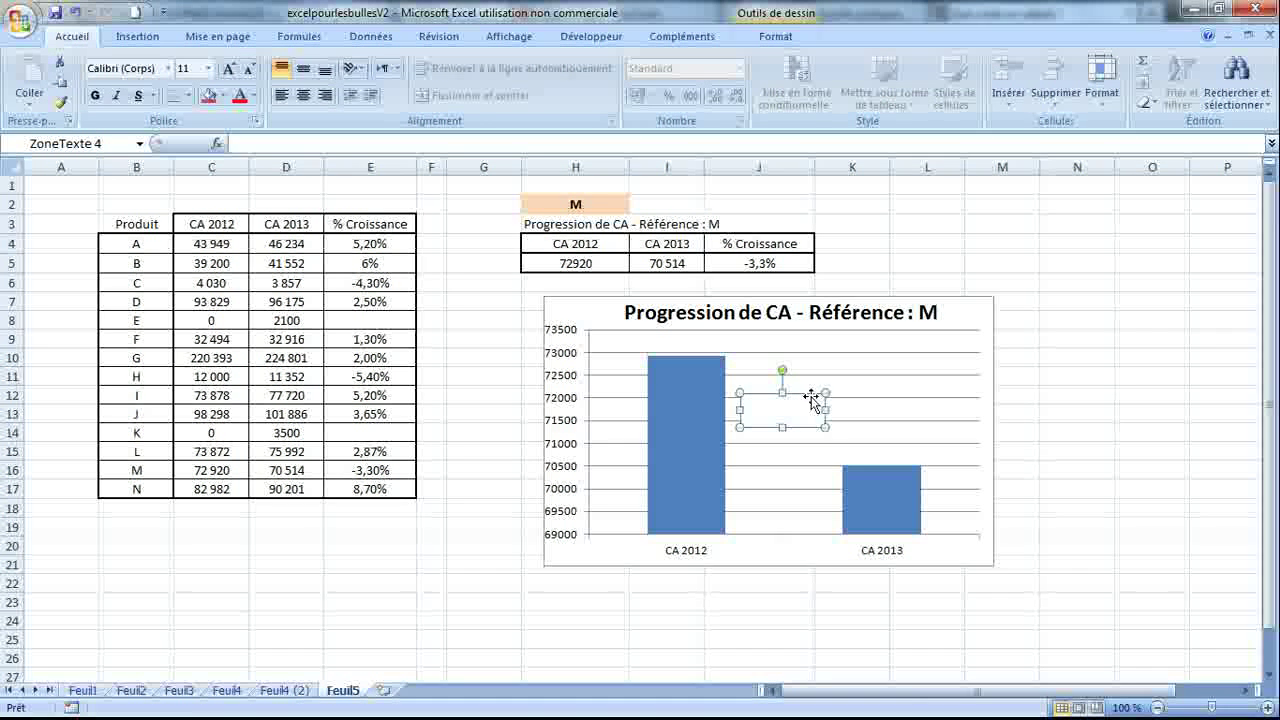
click(392, 142)
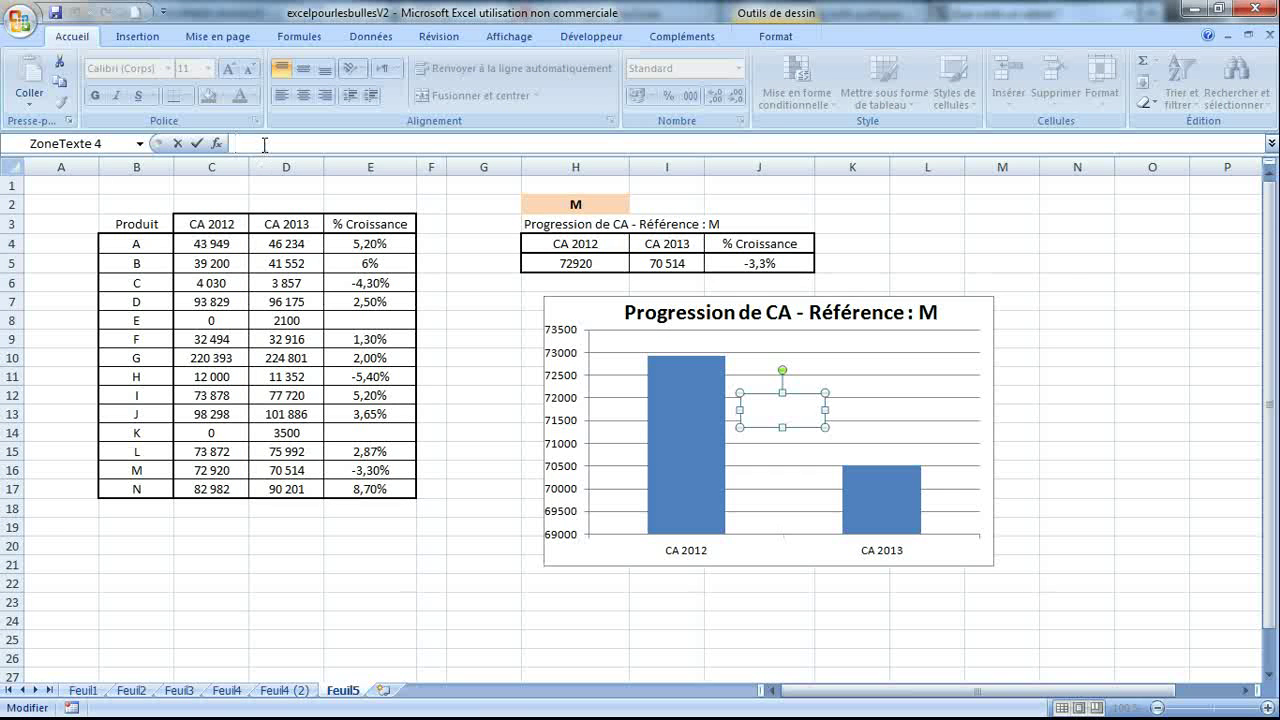
text(=)
click(788, 261)
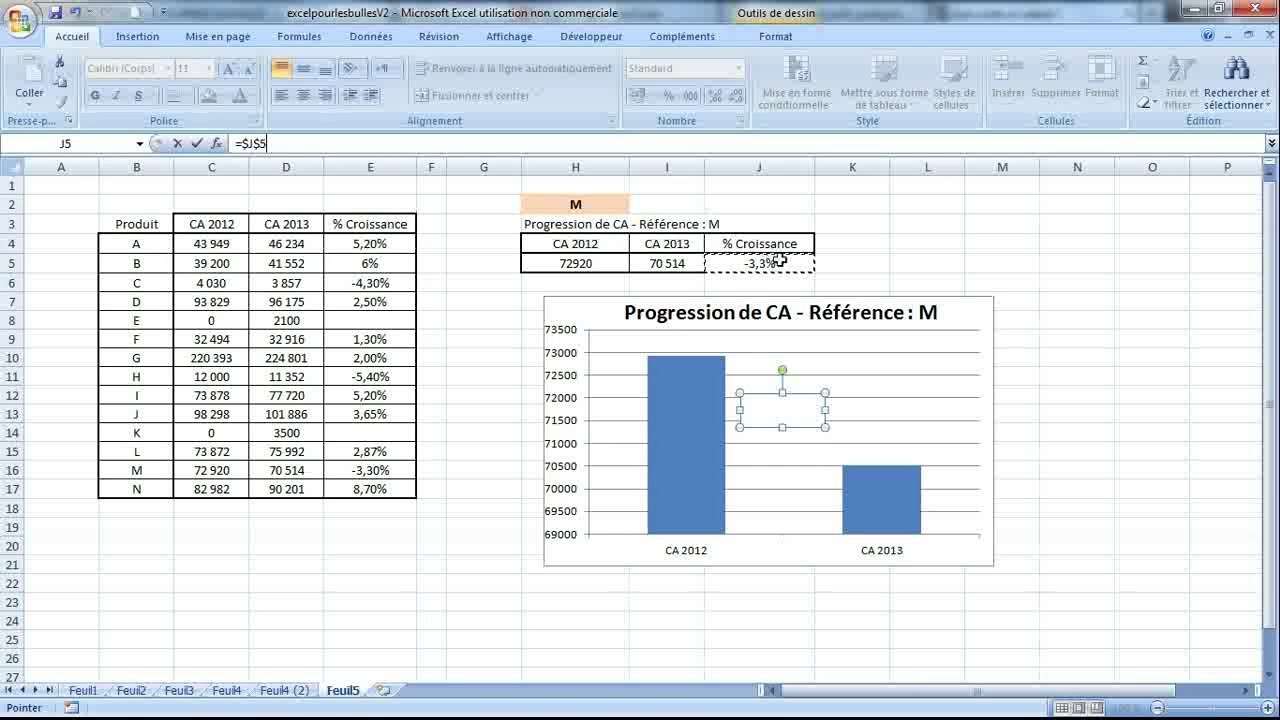
key(Return)
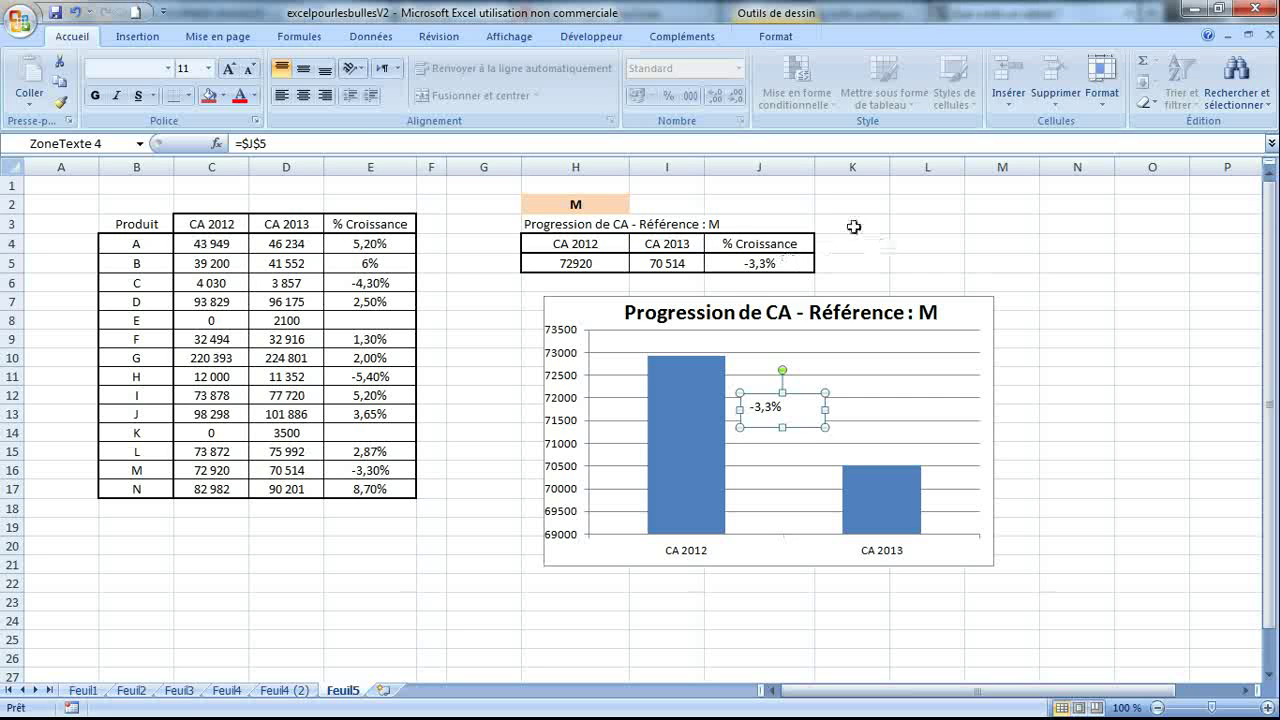
click(304, 70)
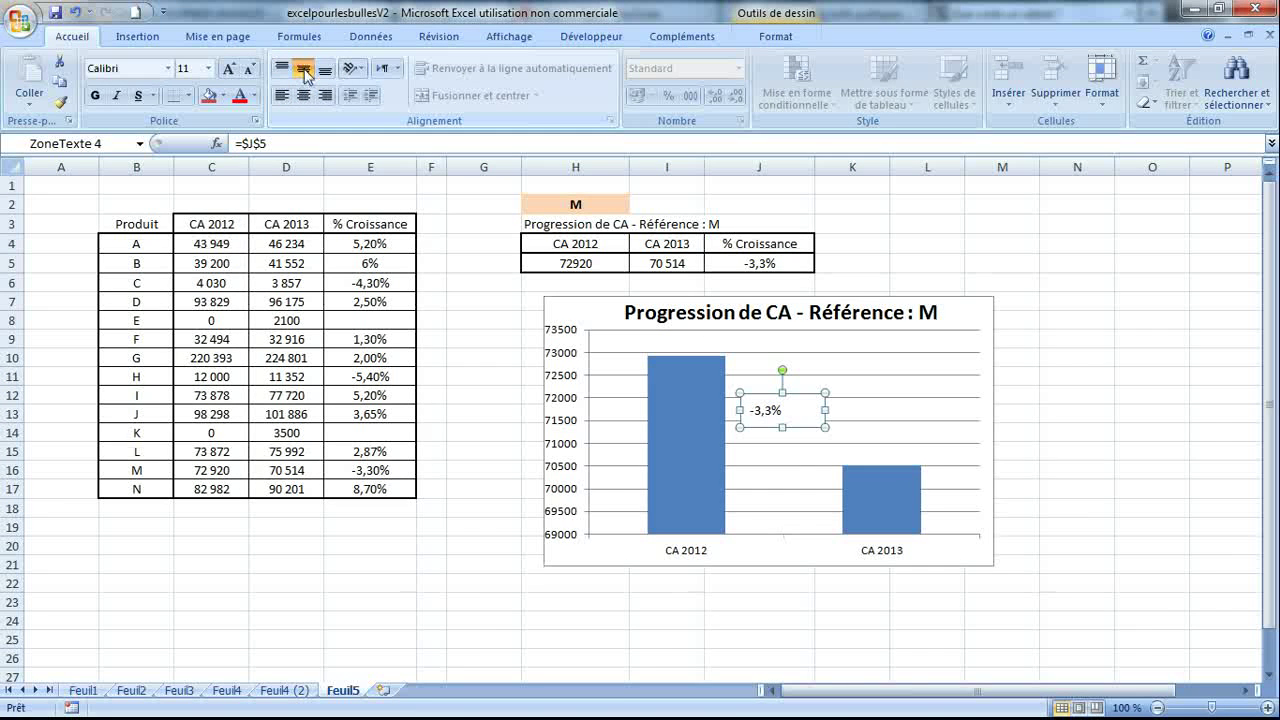
click(303, 95)
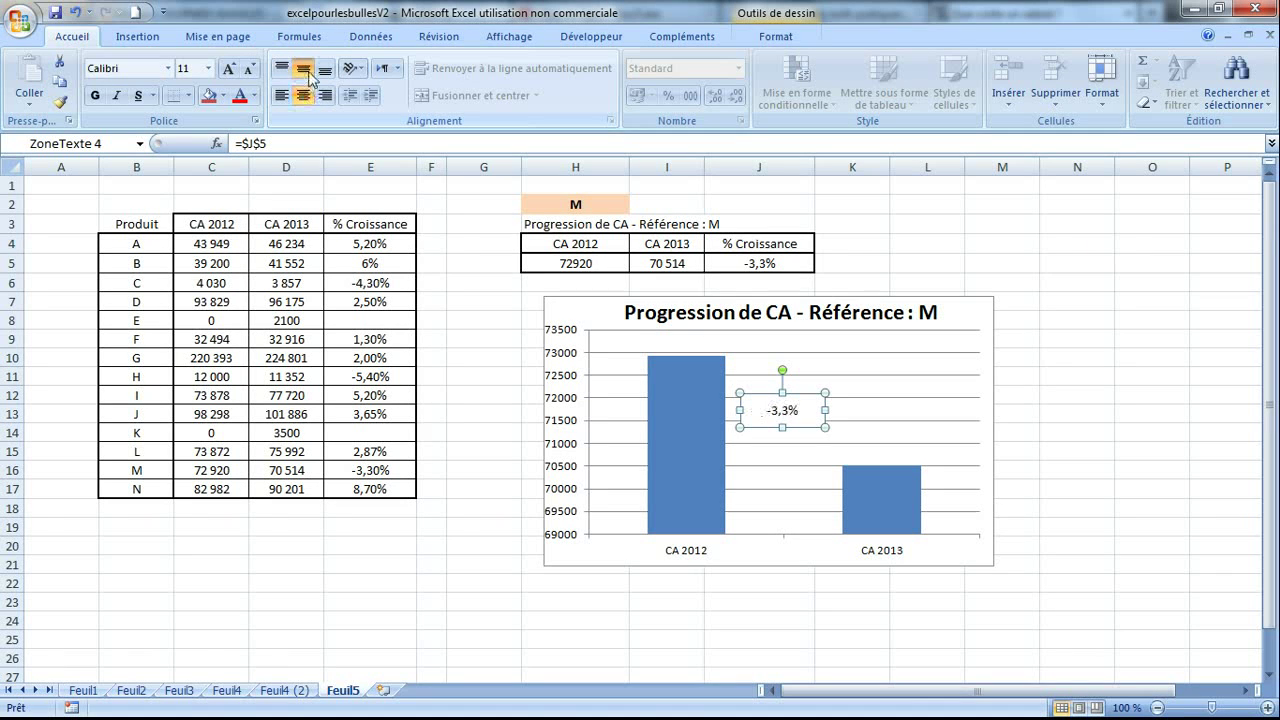
- Give the growth text box a solid light purple fill and make its text bold
right_click(788, 396)
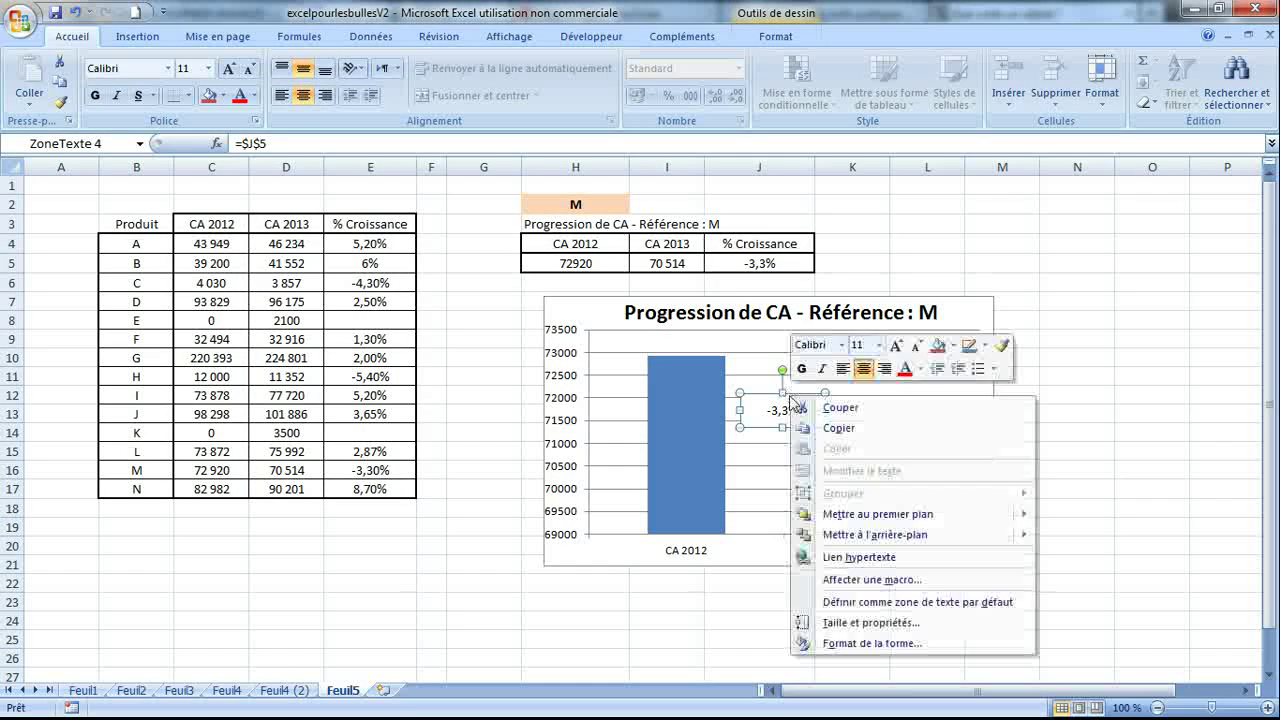
click(864, 644)
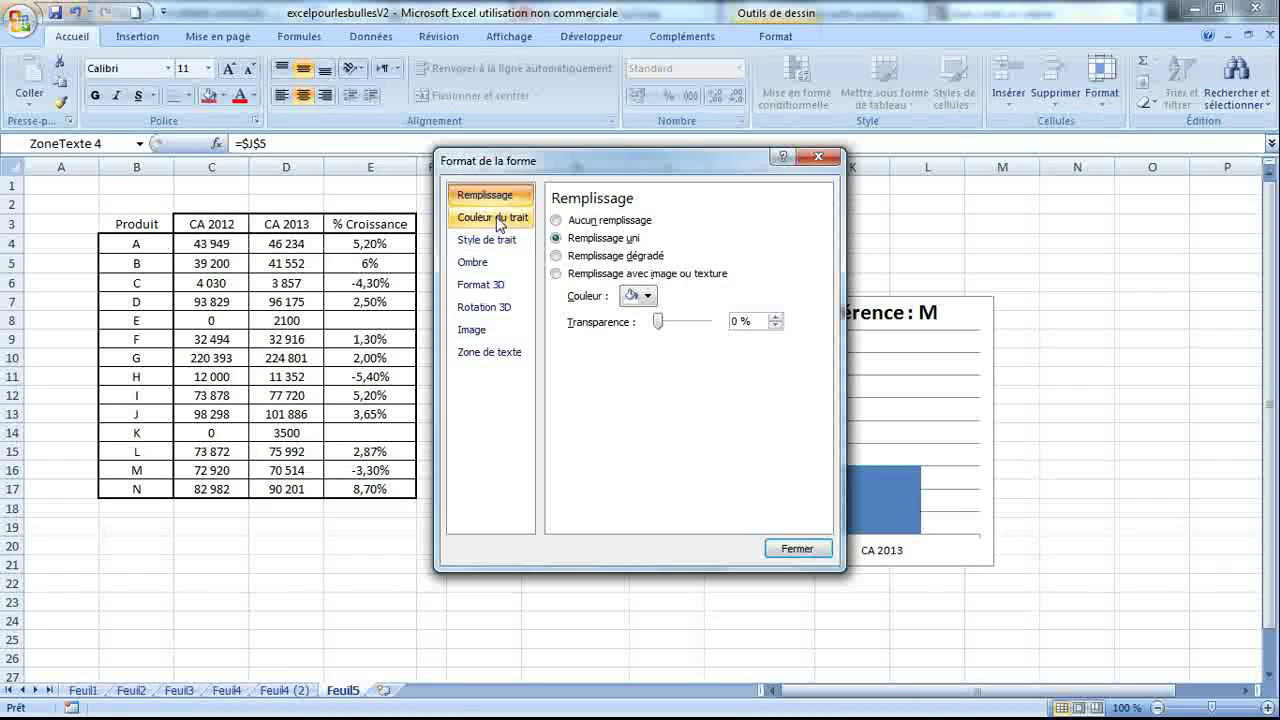
click(648, 297)
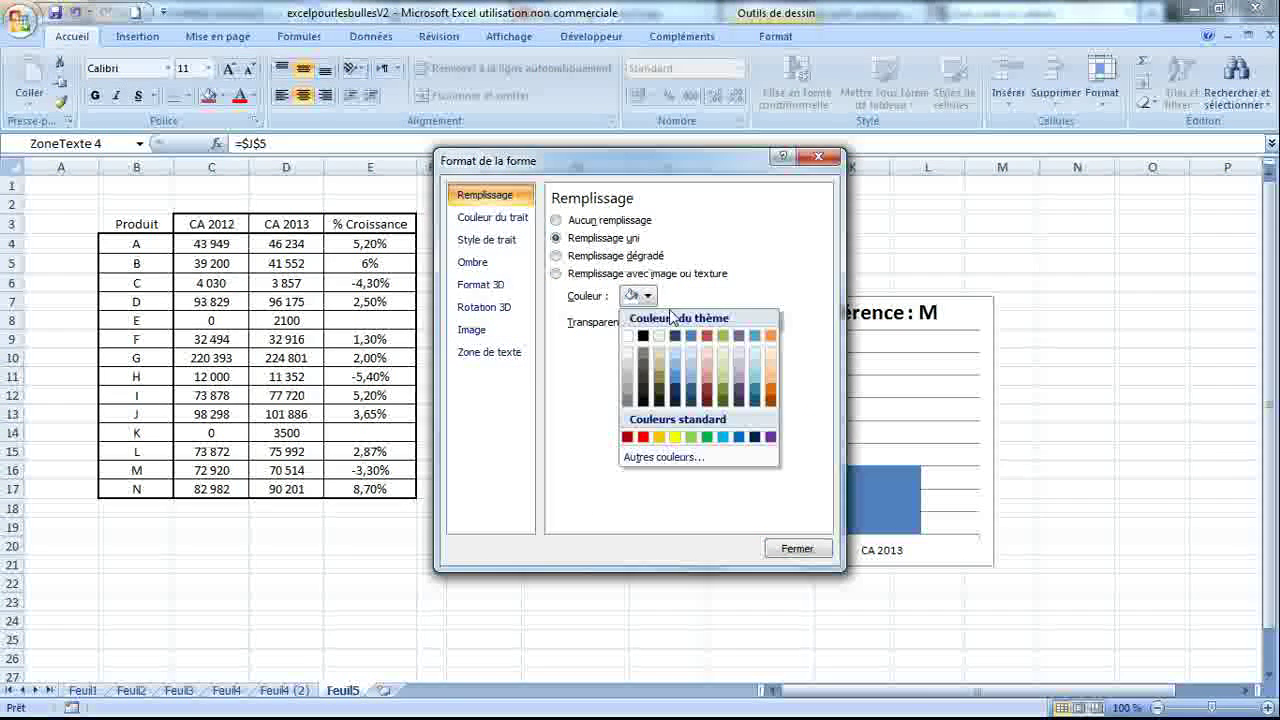
click(731, 366)
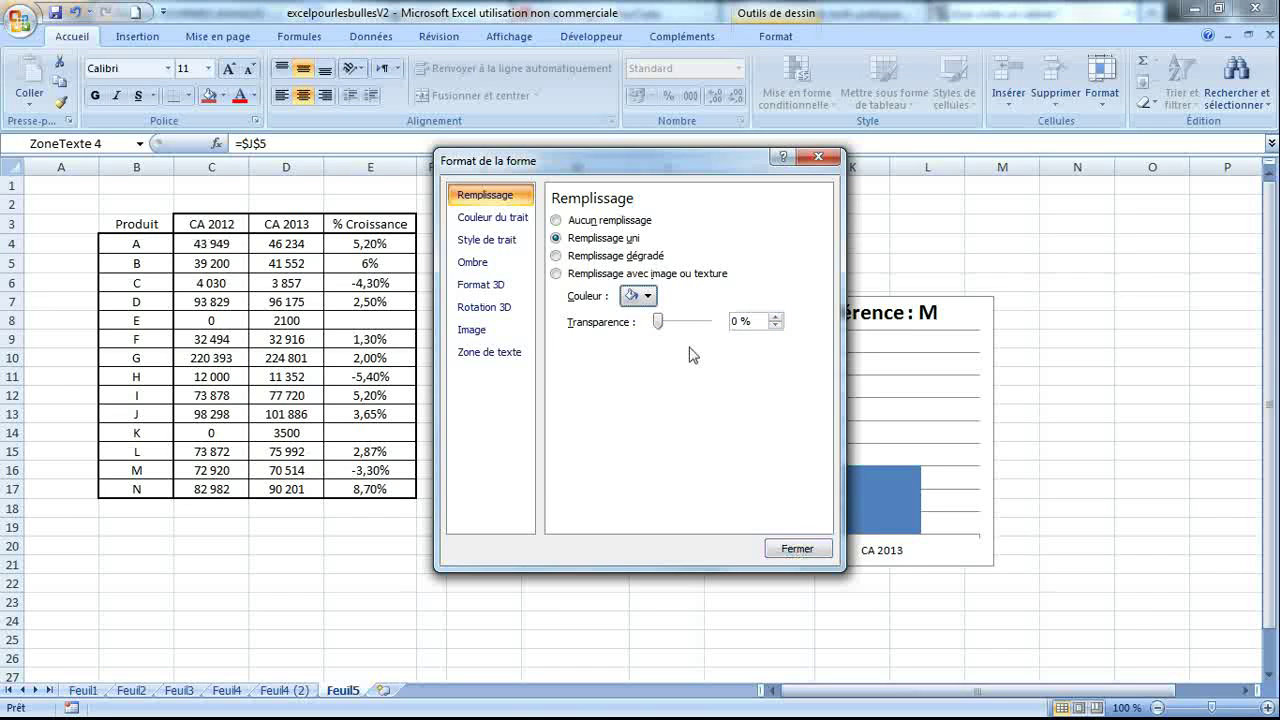
click(649, 297)
click(737, 374)
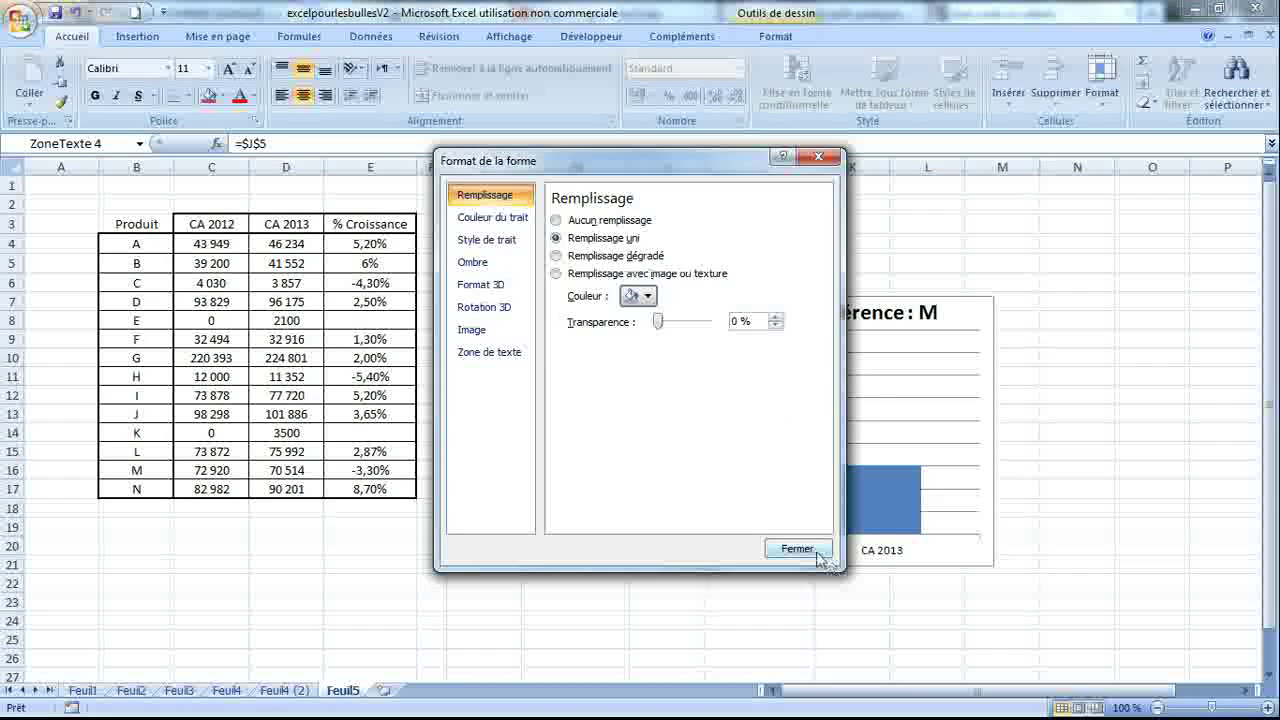
click(812, 552)
click(876, 223)
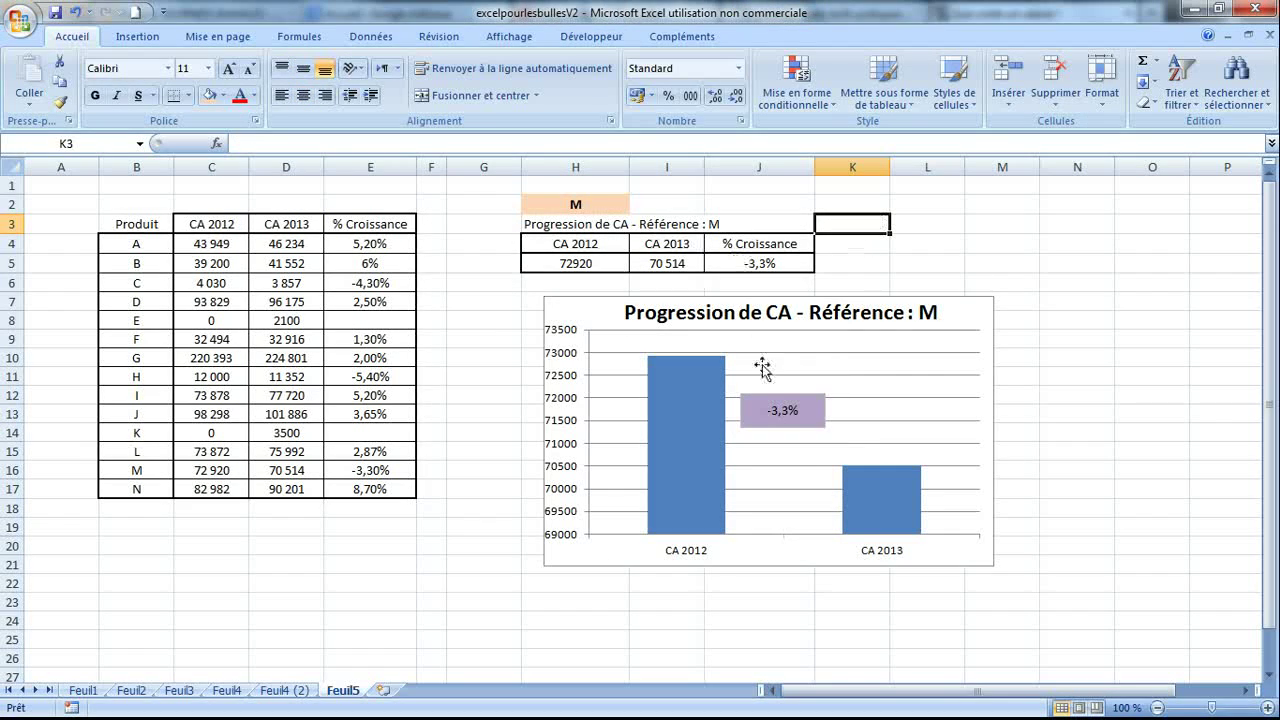
click(784, 410)
- Test the linked growth text box by choosing product J in H2
click(575, 204)
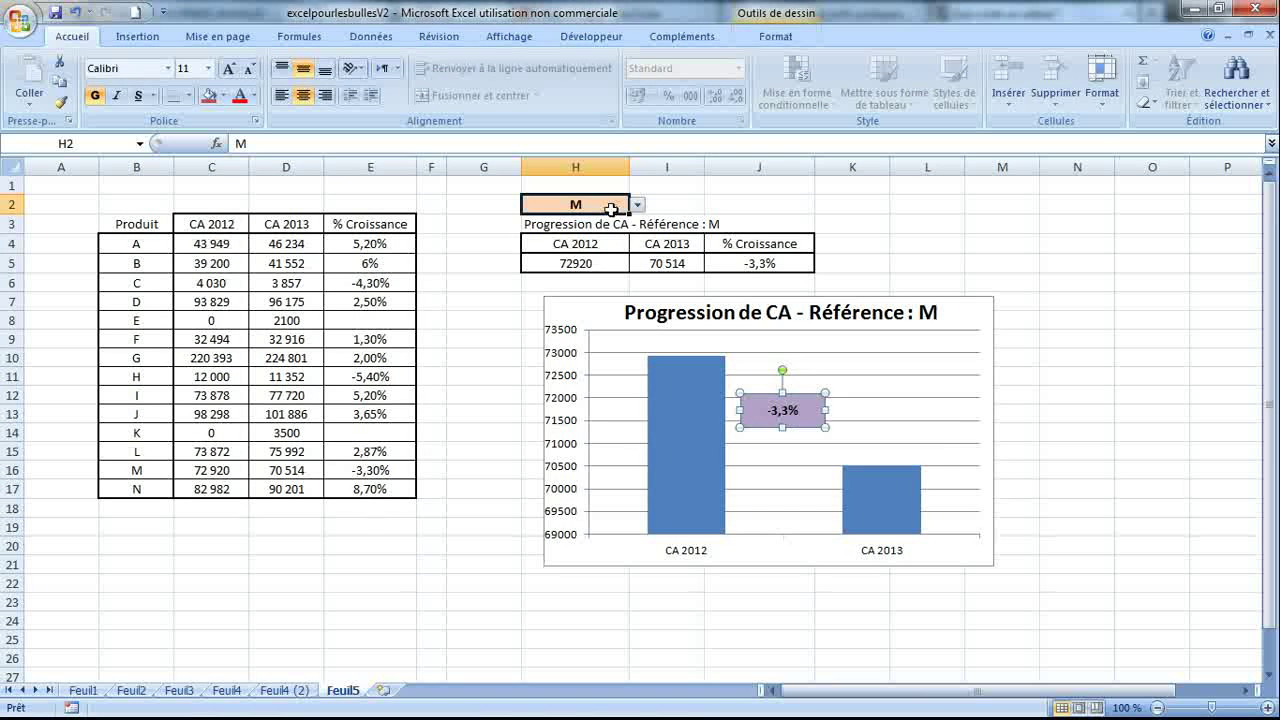
click(637, 204)
click(598, 258)
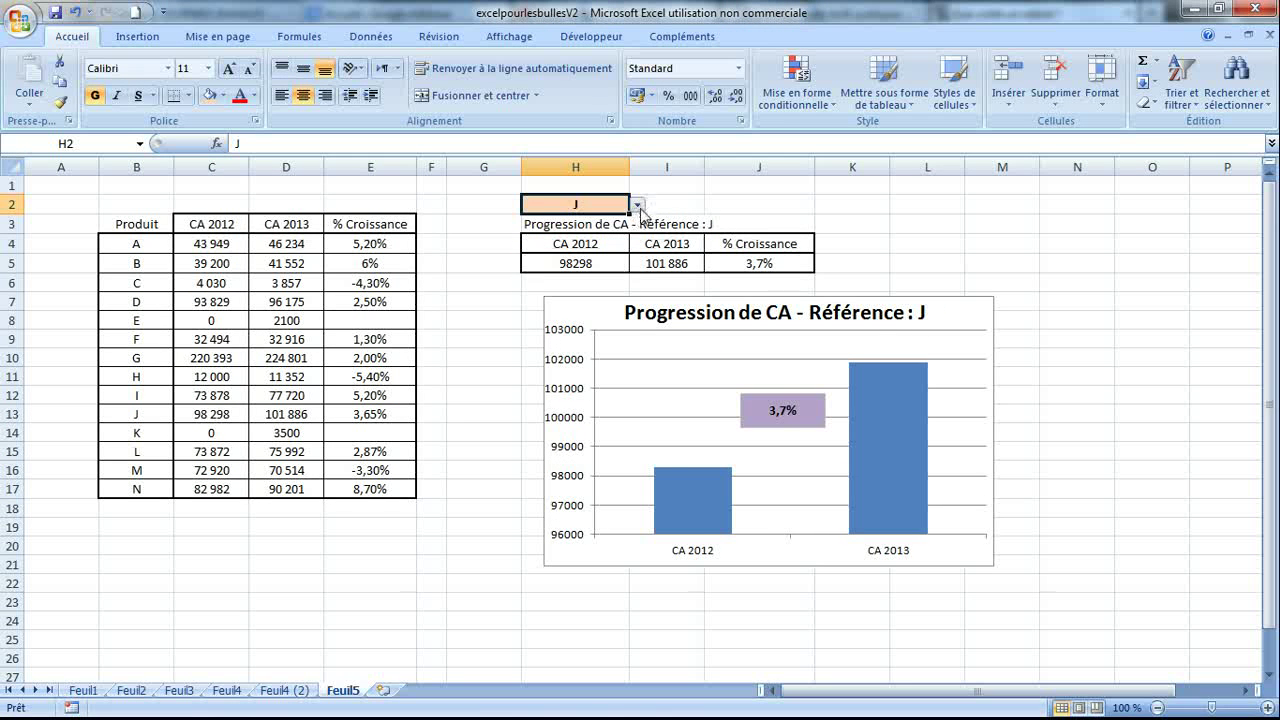
- Add data labels to the chart's column series and make them bold
click(660, 492)
right_click(663, 491)
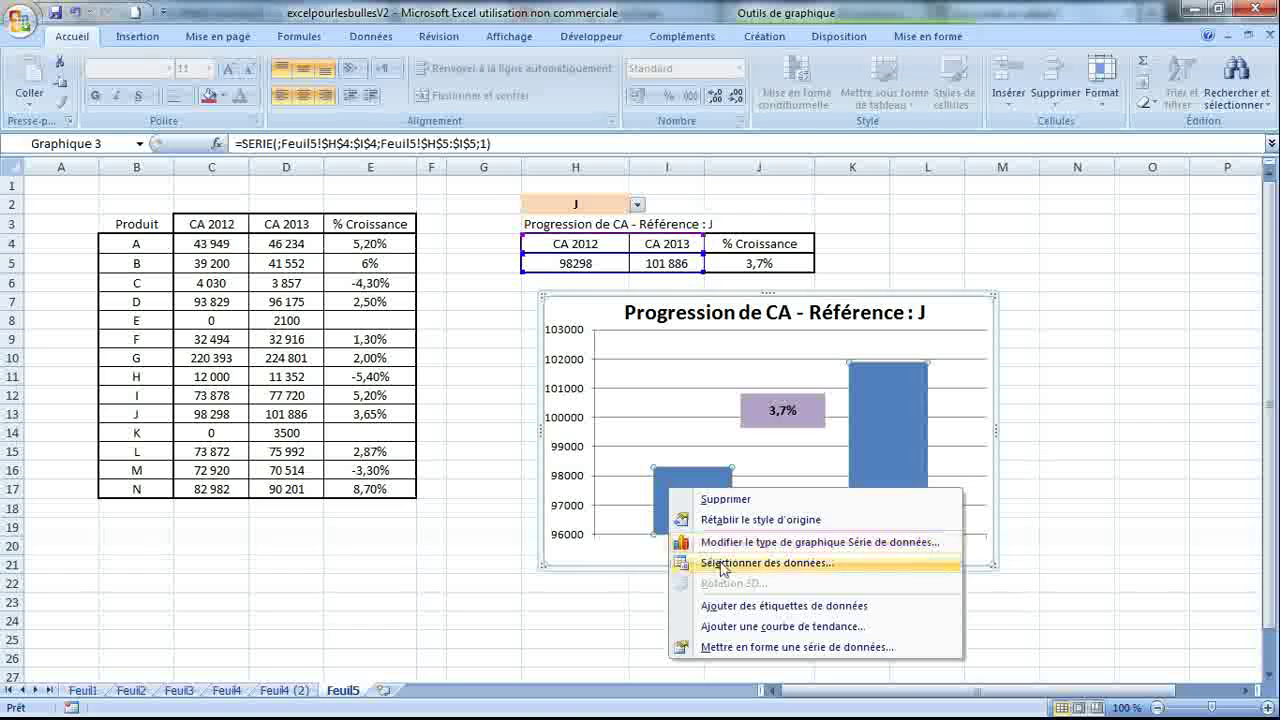
click(752, 606)
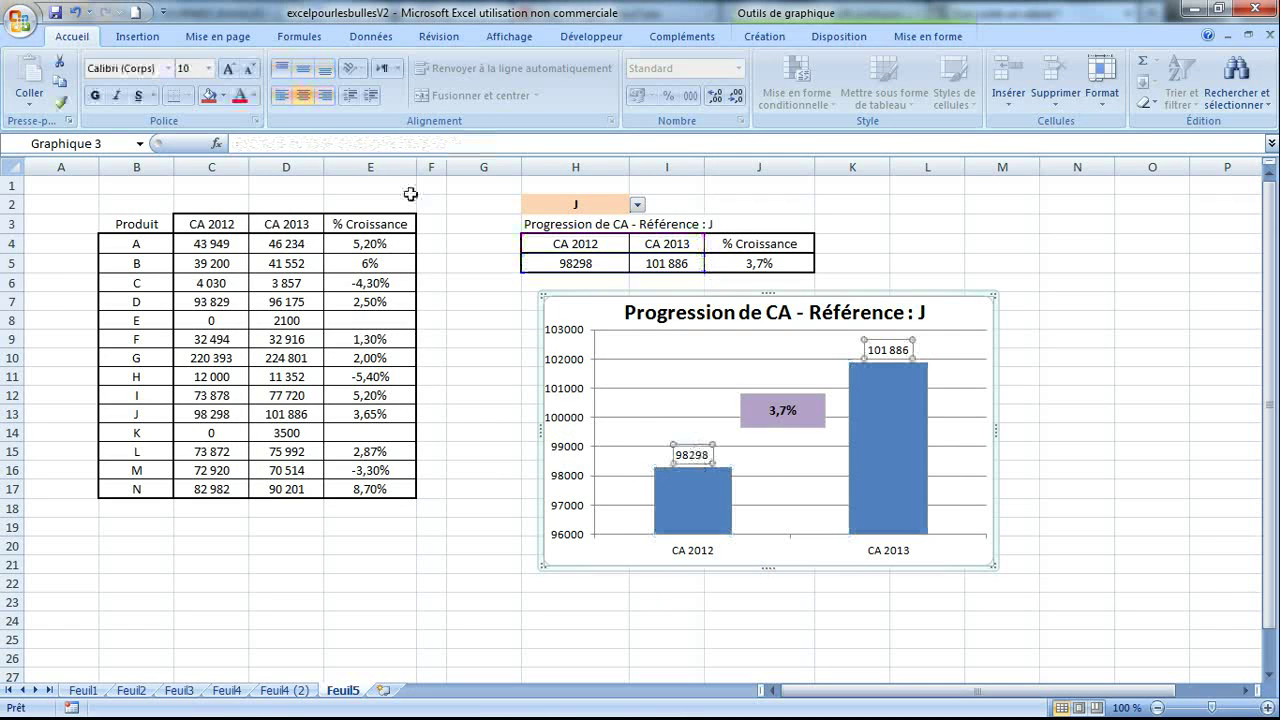
click(95, 95)
click(1078, 264)
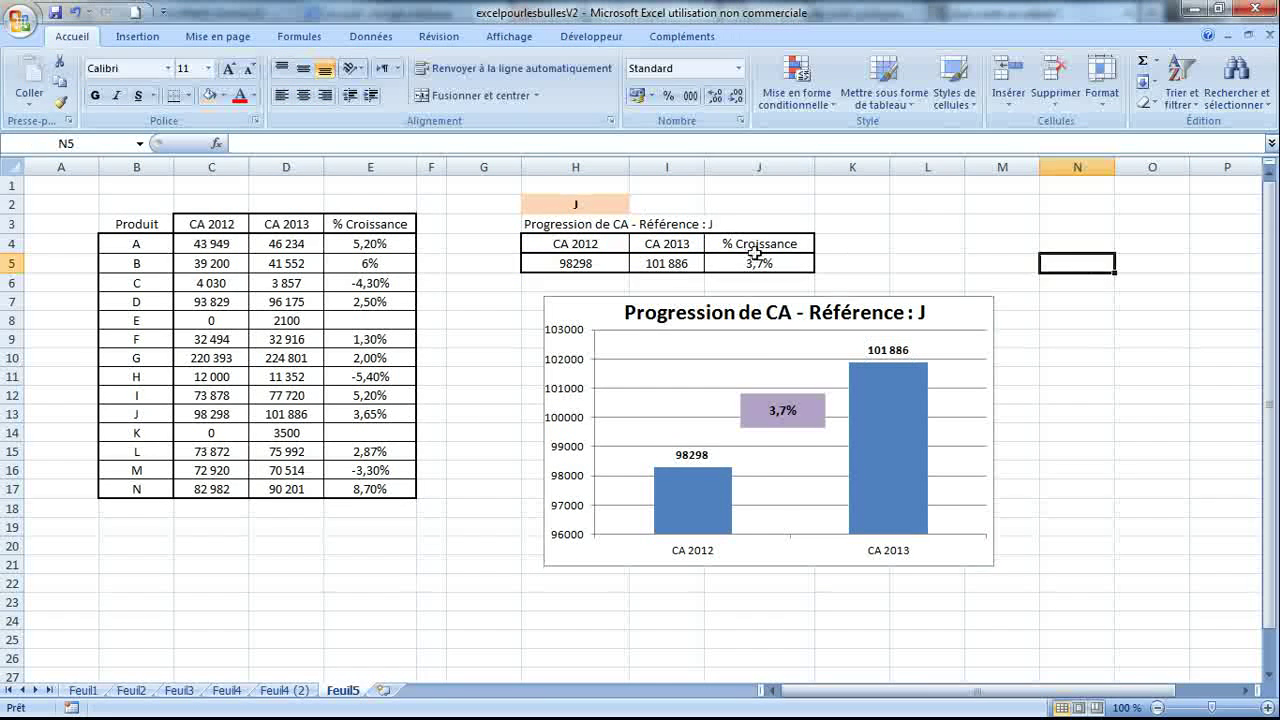
- Check the labelled chart by choosing product L in H2, followed by M
click(626, 206)
click(634, 205)
click(587, 288)
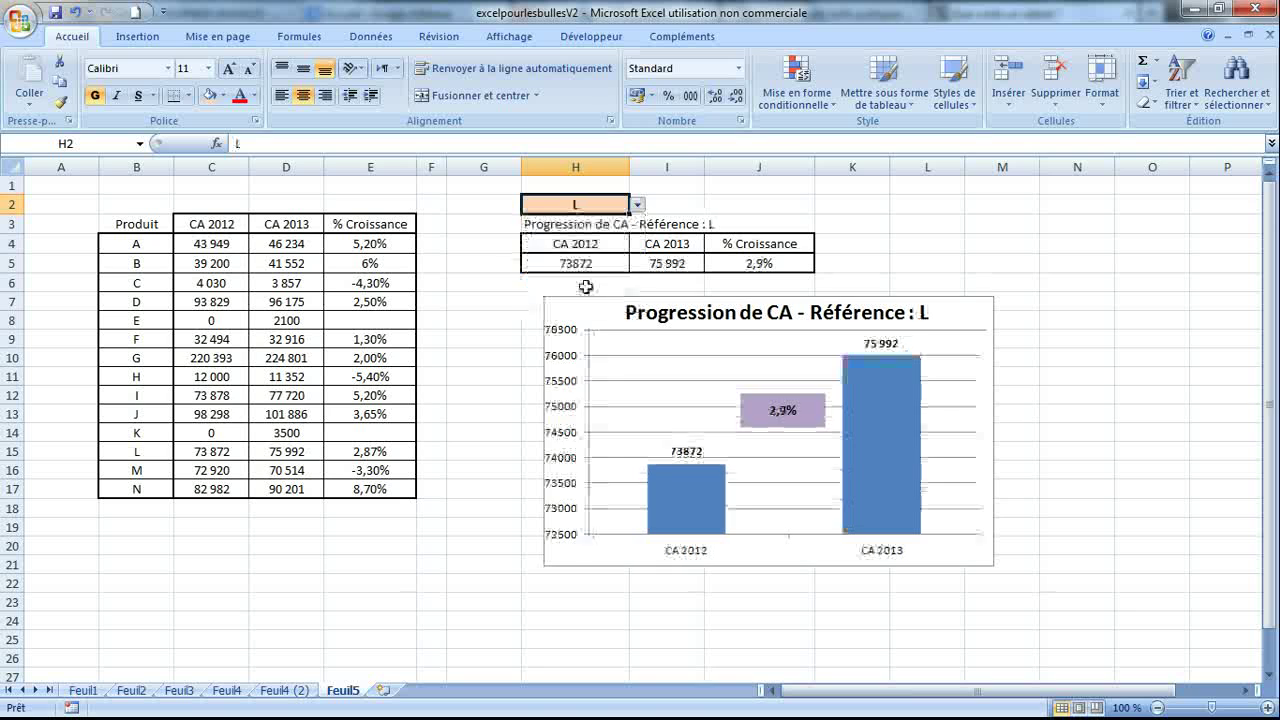
click(636, 205)
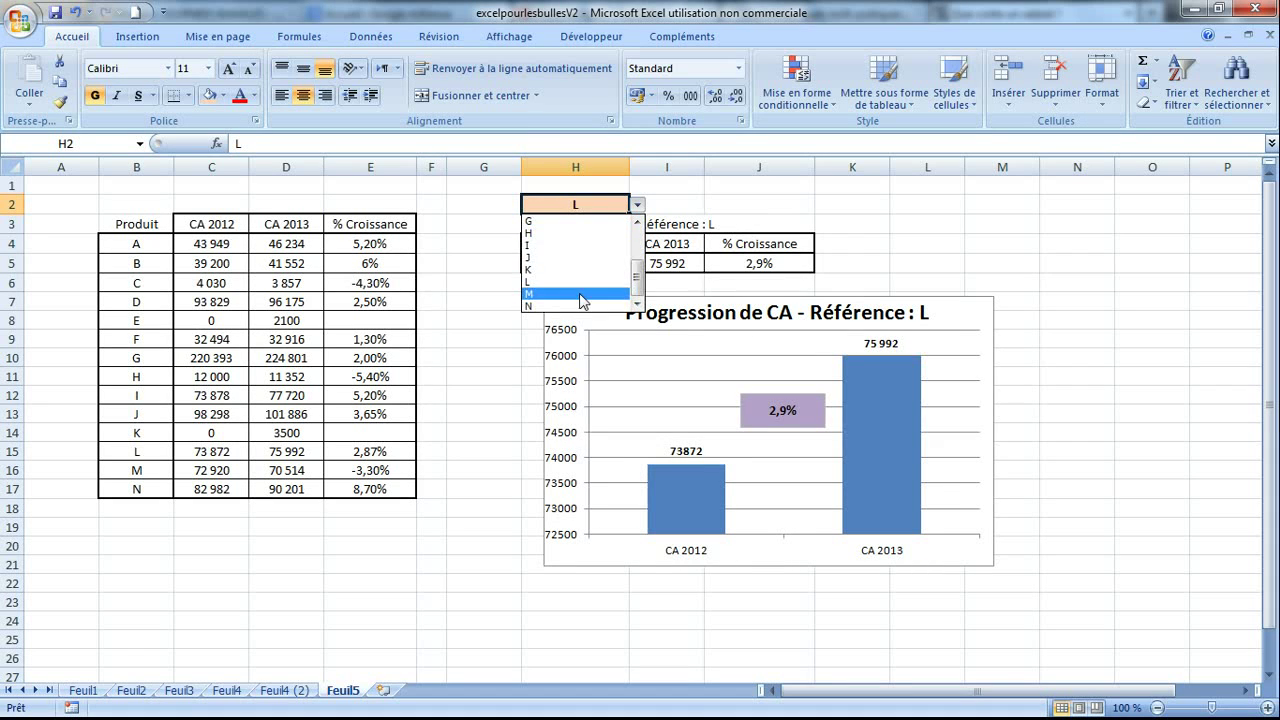
click(586, 298)
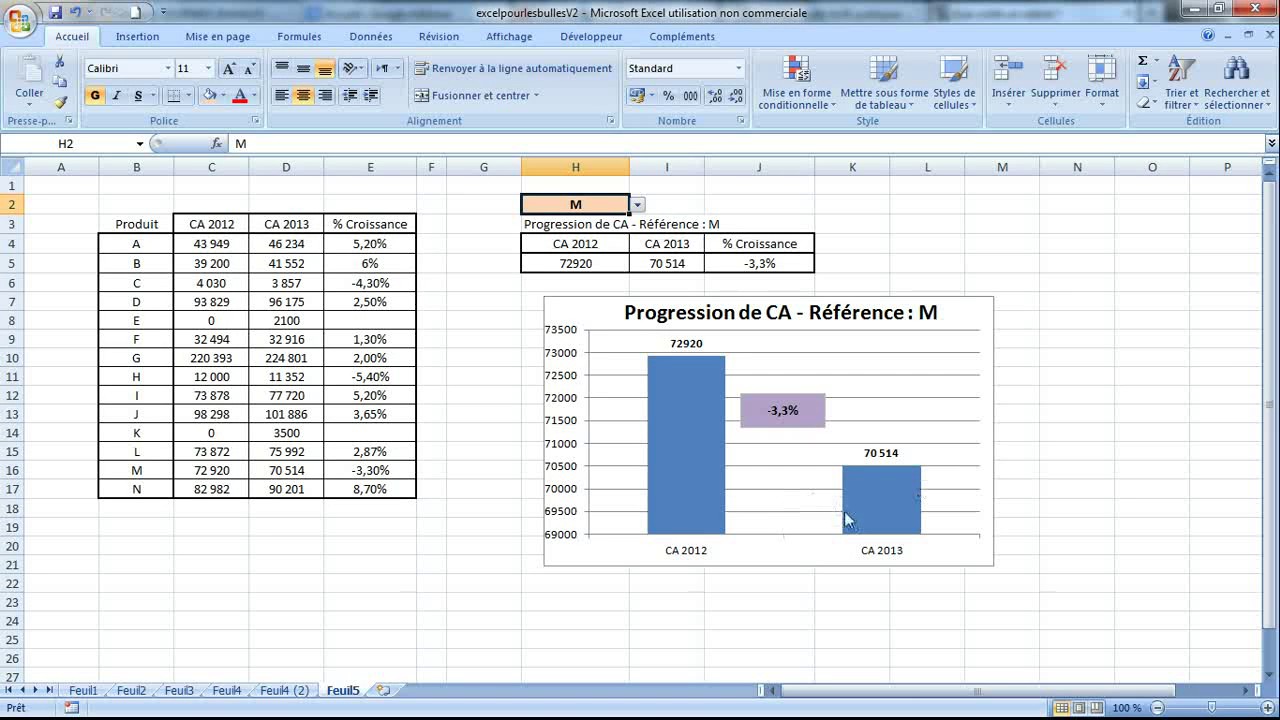
- Italicize the title text in cell H3
click(512, 228)
click(757, 206)
click(891, 218)
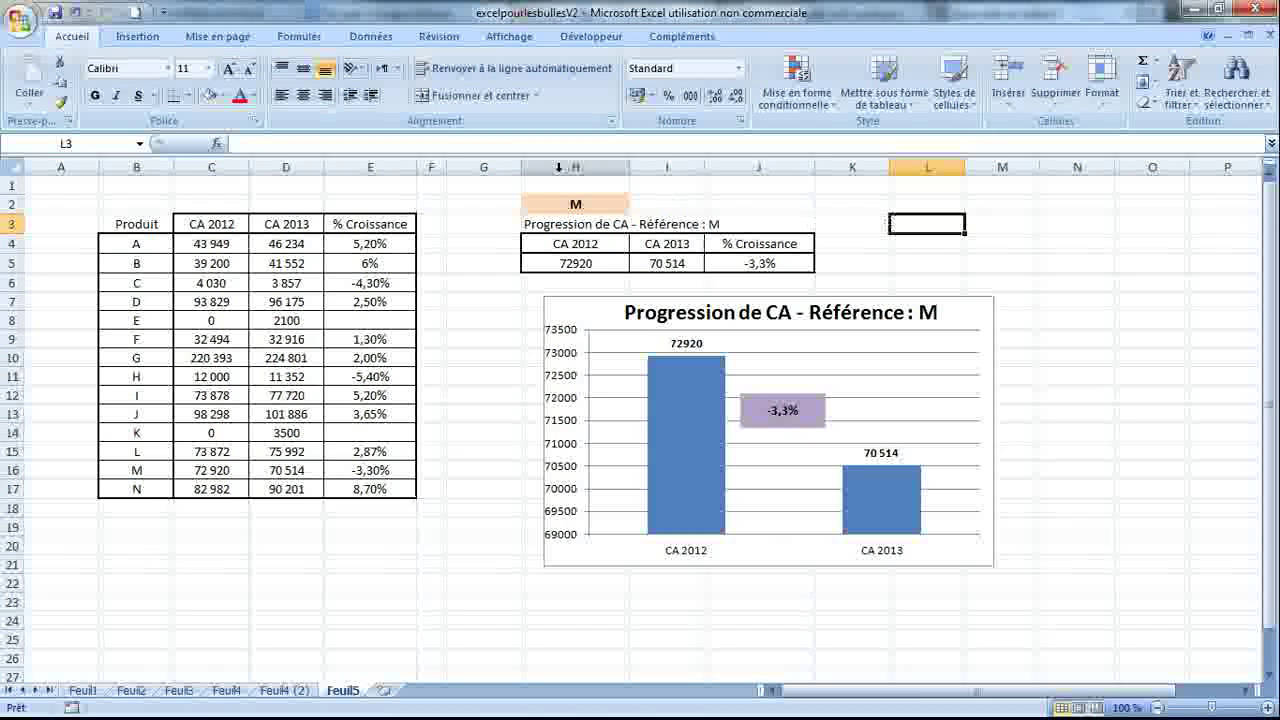
click(530, 223)
click(116, 95)
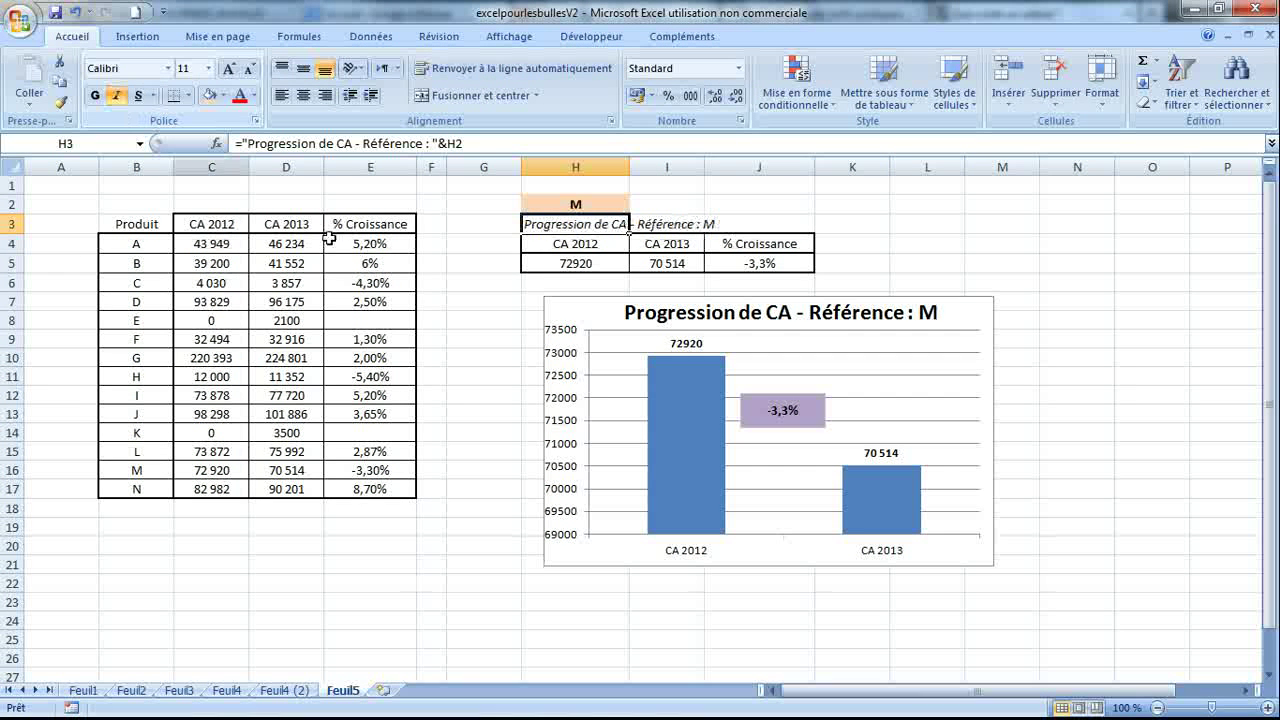